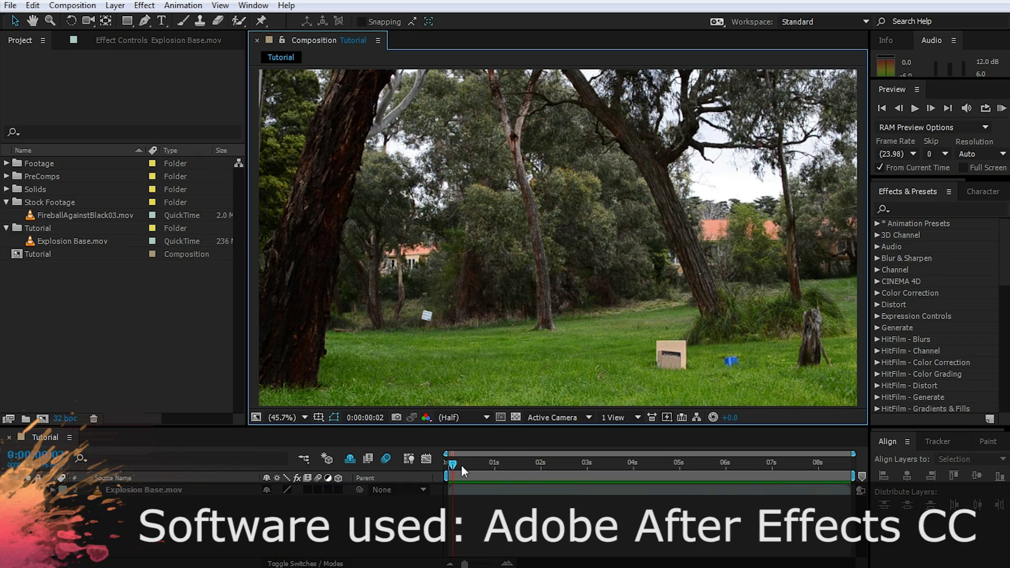
Scrub through the explosion footage and park the playhead at 0:00:04:18, where the box is kicked
left_click_drag(462, 465, 676, 460)
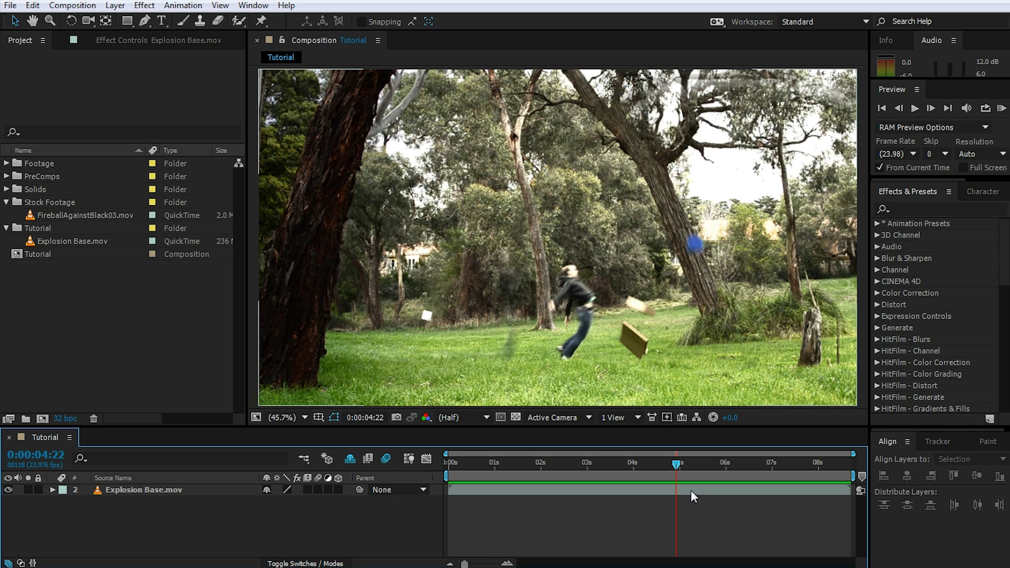
mouse_move(676, 462)
left_mouse_down()
mouse_move(749, 468)
mouse_move(689, 472)
left_mouse_up()
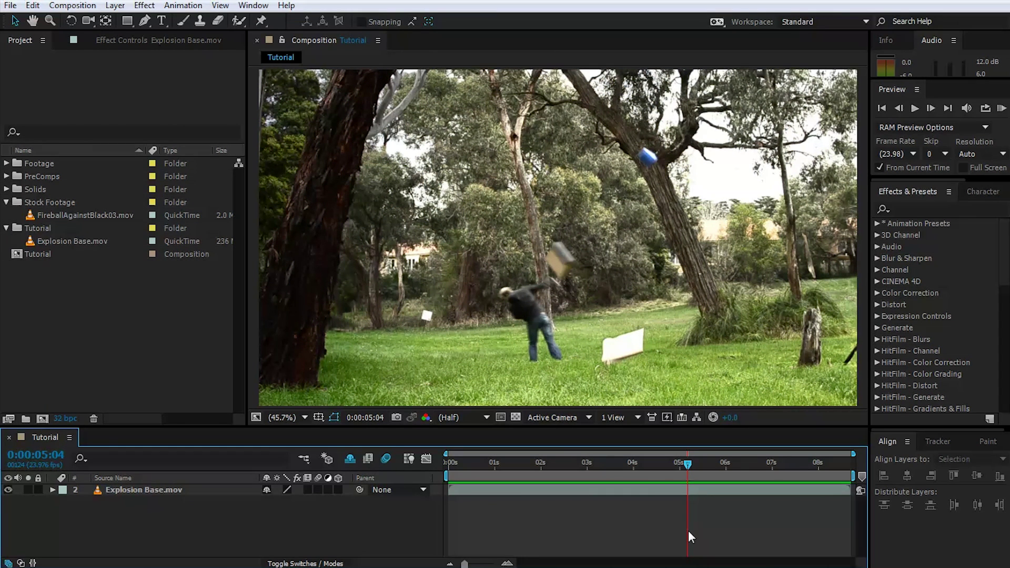
left_click_drag(688, 461, 667, 465)
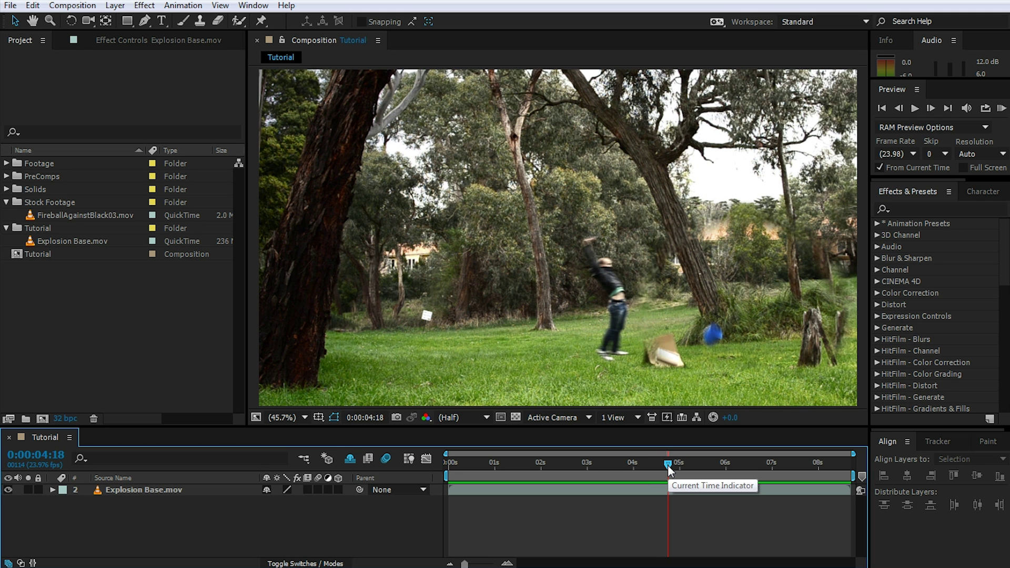
left_click(101, 216)
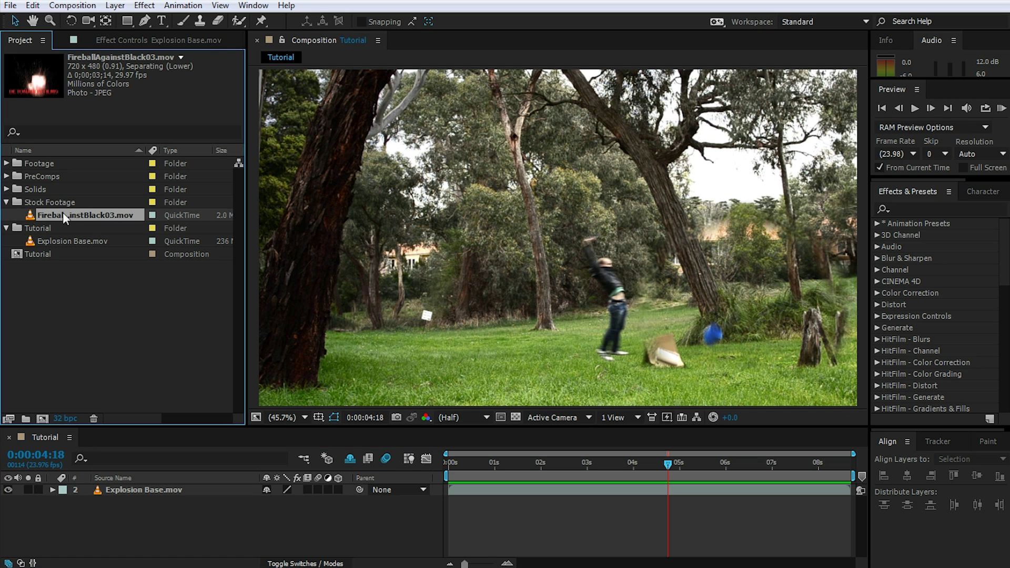
Add FireballAgainstBlack03.mov starting at 0:00:04:18, then move it right, enlarge it and raise it in frame
left_click_drag(62, 213, 171, 485)
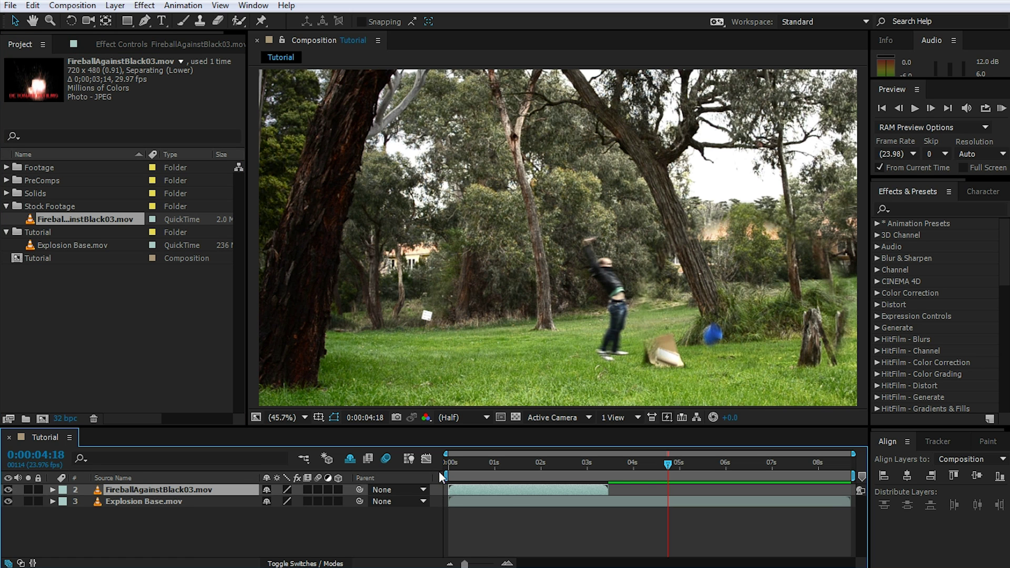
left_click_drag(502, 491, 664, 495)
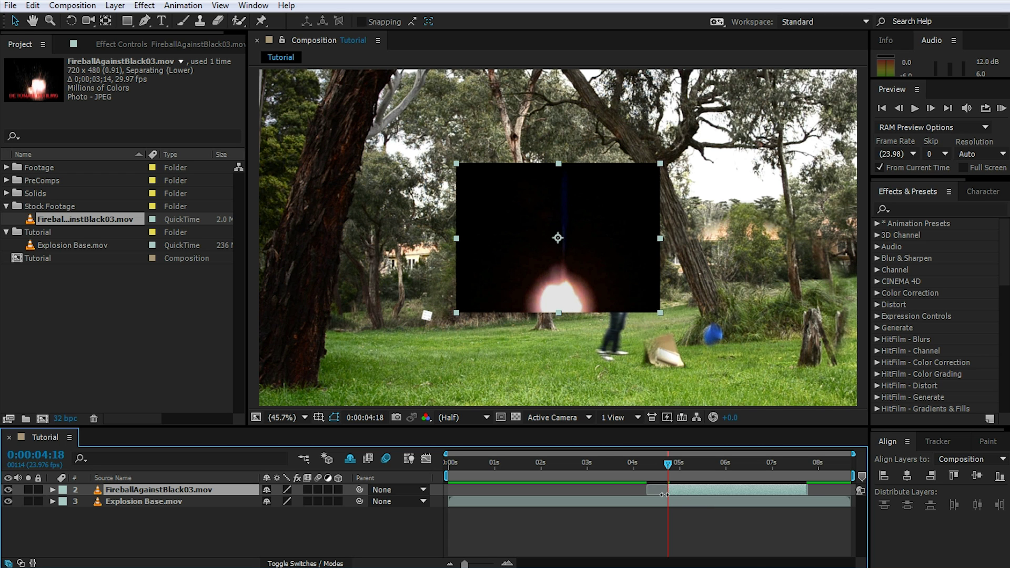
left_click_drag(626, 261, 778, 294)
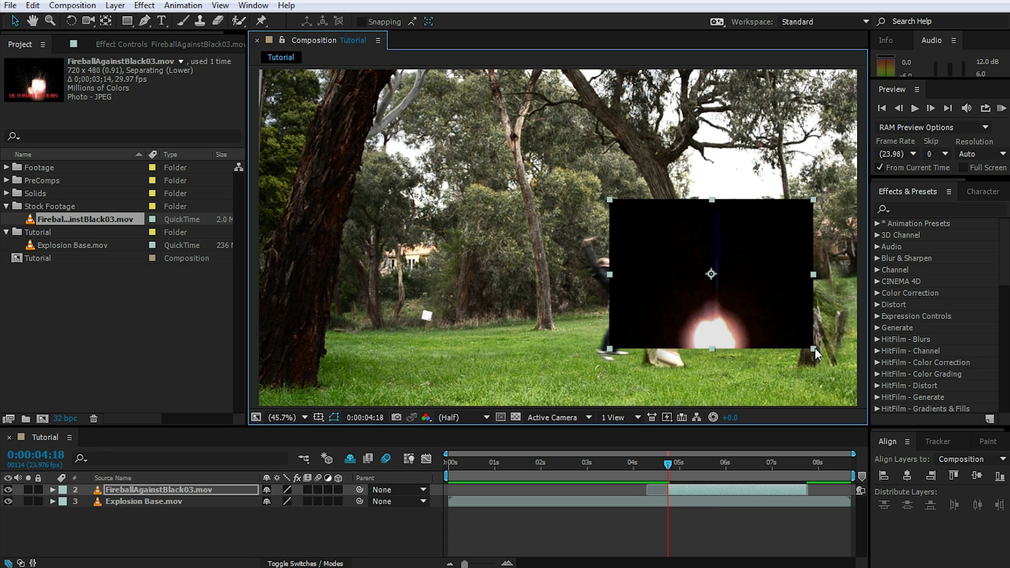
left_click_drag(816, 348, 922, 399)
left_click_drag(716, 371, 736, 331)
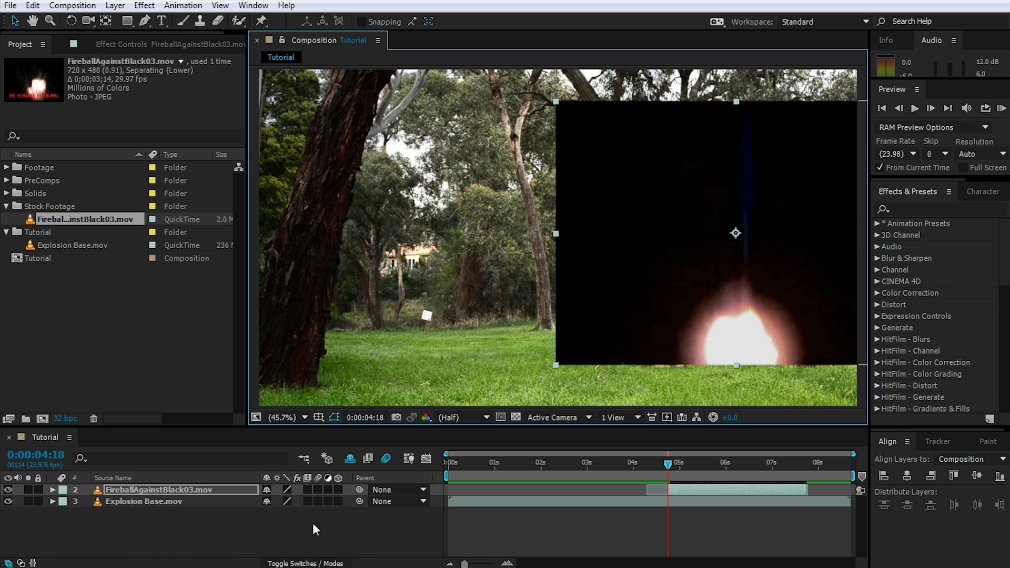
left_click(306, 563)
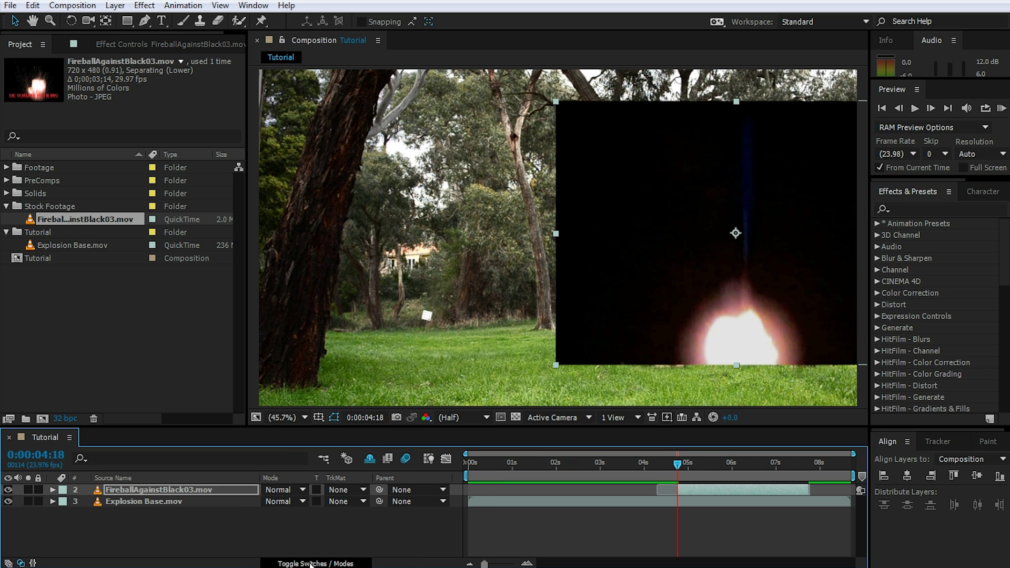
Set the fireball layer's blend mode to Add and check it at nearby frames
key("F4")
key("F4")
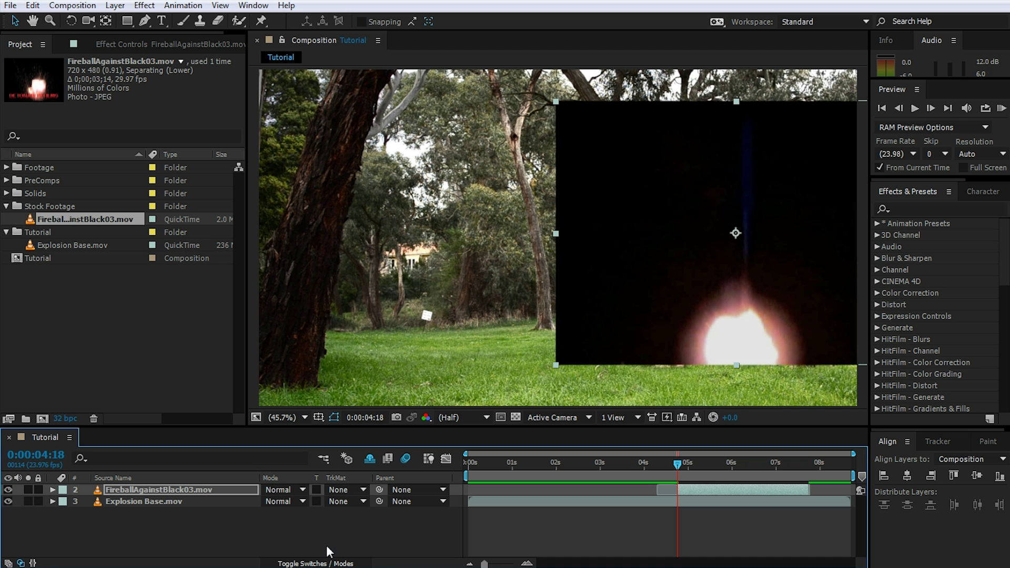
left_click(291, 492)
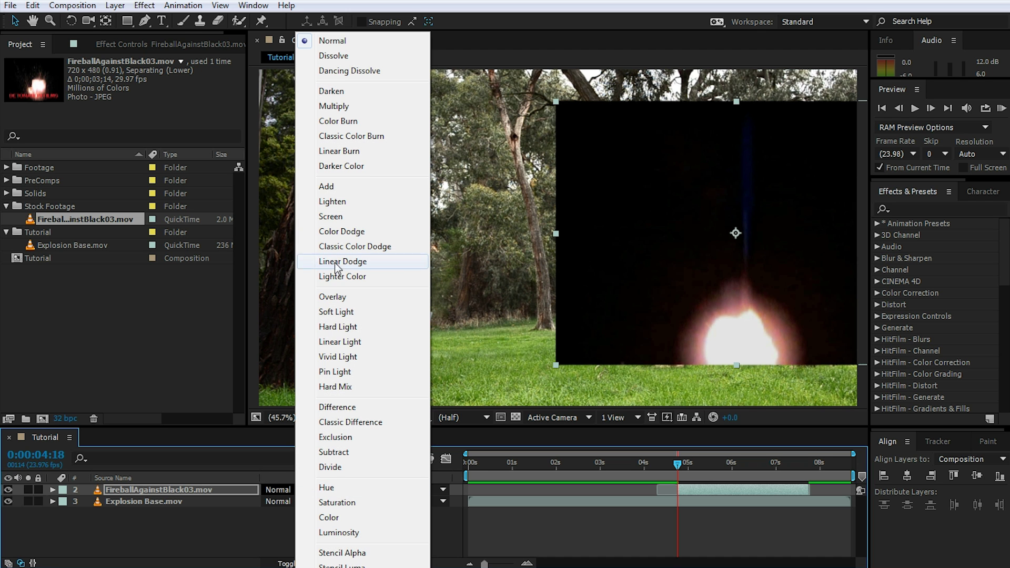
left_click(336, 187)
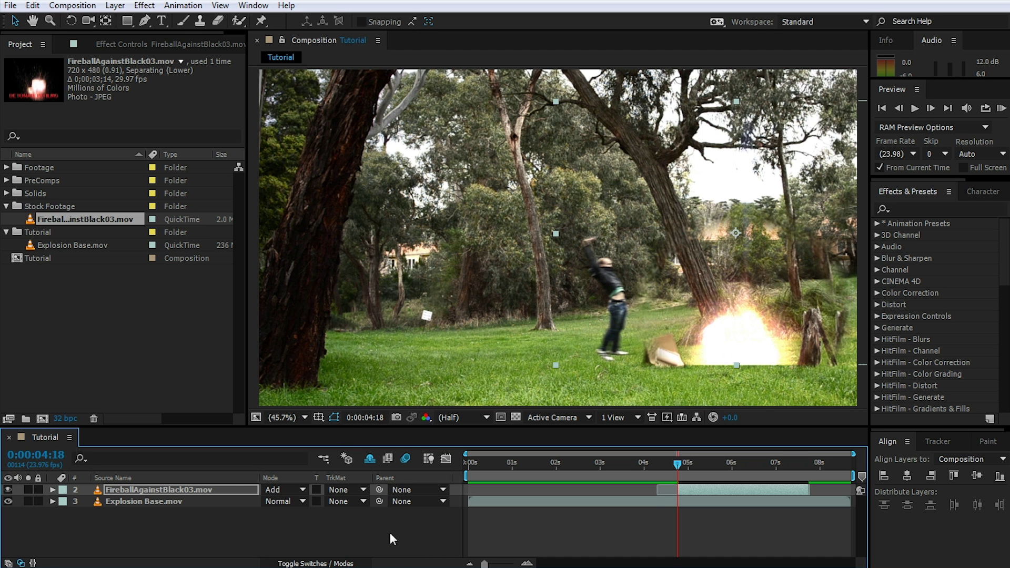
left_click_drag(689, 462, 719, 478)
Turn on the Modes columns and turn off the Switches columns in the timeline
key("F4")
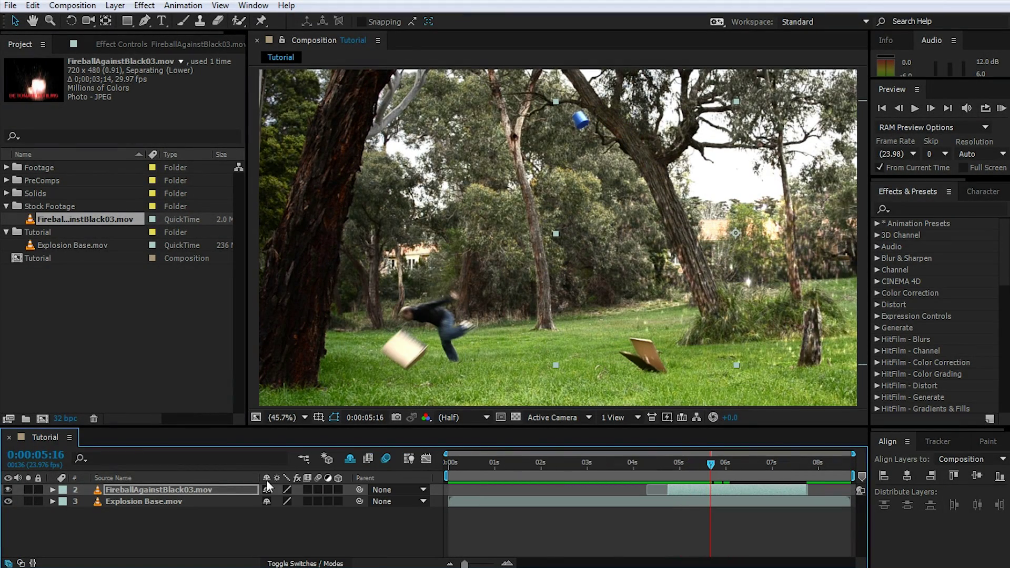
right_click(415, 477)
mouse_move(458, 522)
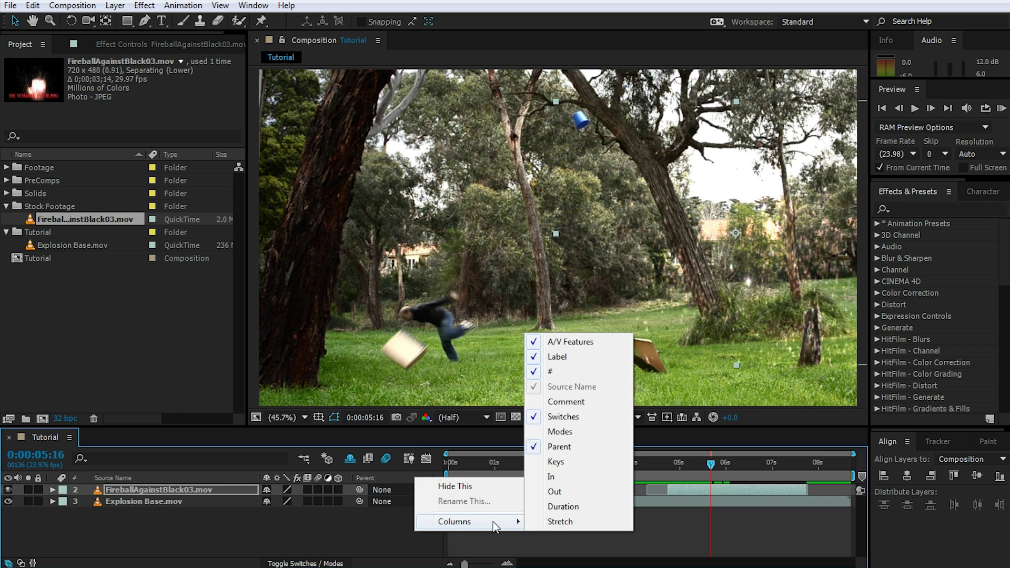
left_click(566, 436)
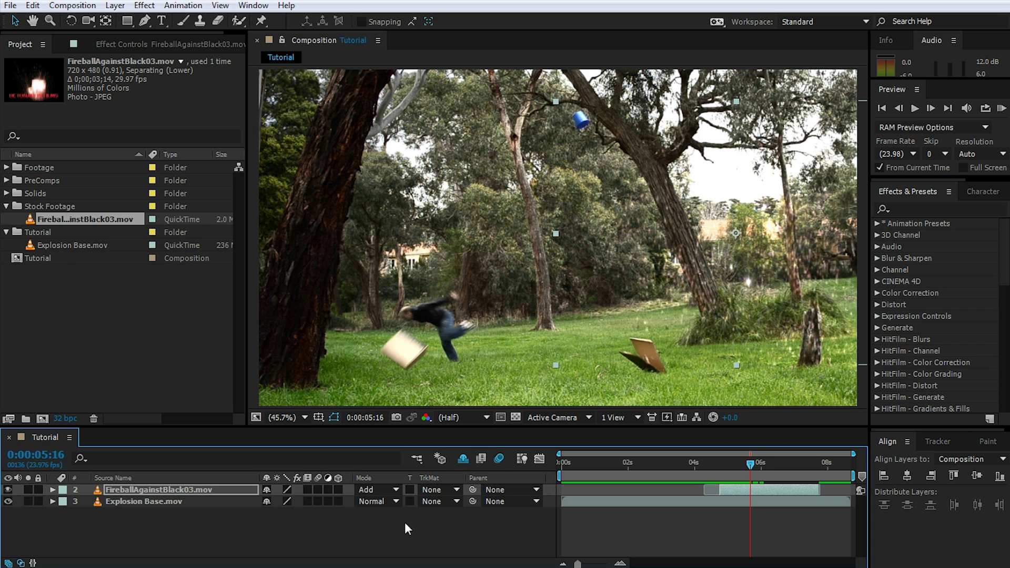
right_click(388, 478)
mouse_move(421, 523)
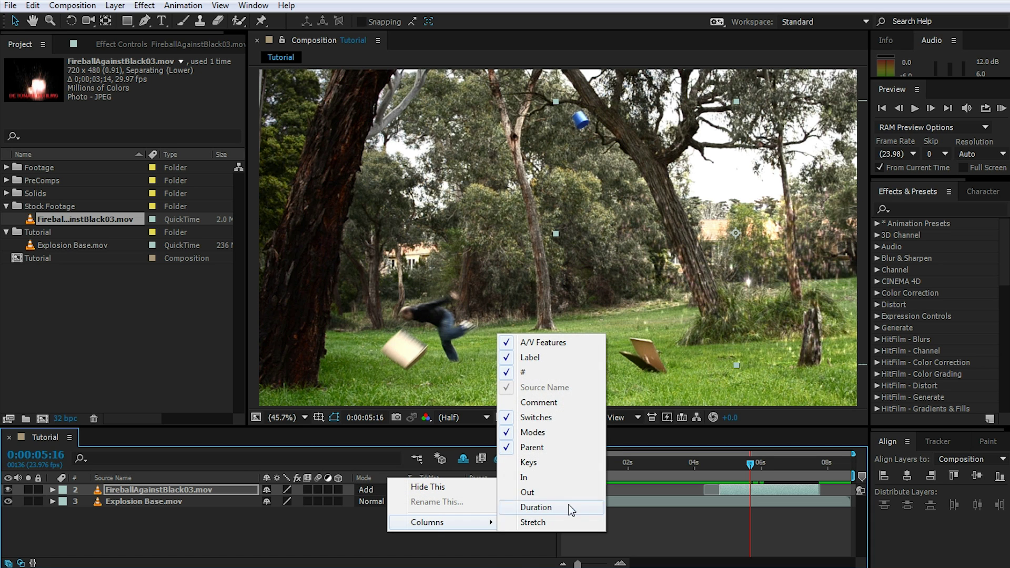
left_click(554, 424)
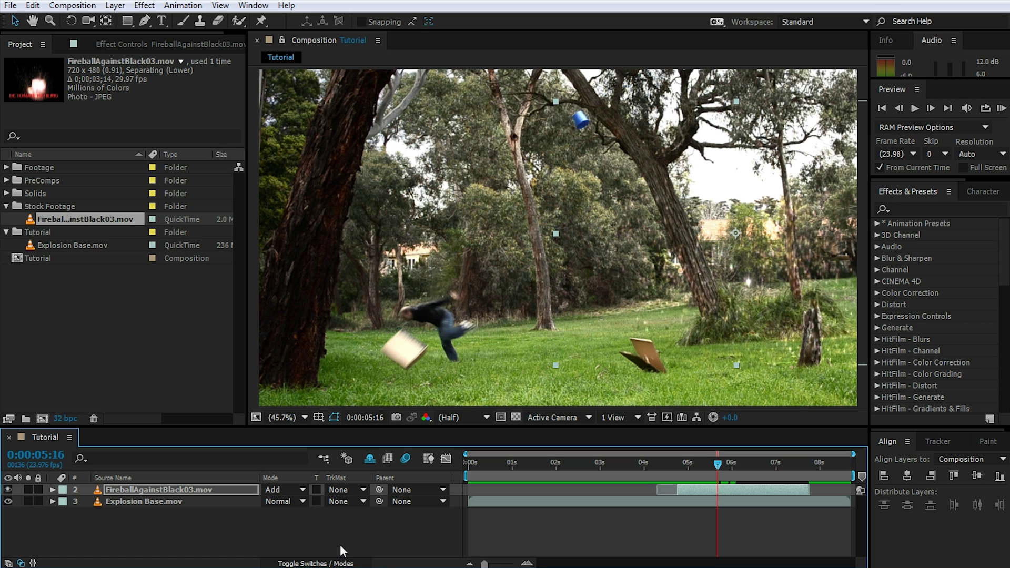
left_click_drag(693, 458, 523, 465)
Duplicate Explosion Base.mov, slide the copy earlier in time, and reveal its Opacity
left_click(139, 501)
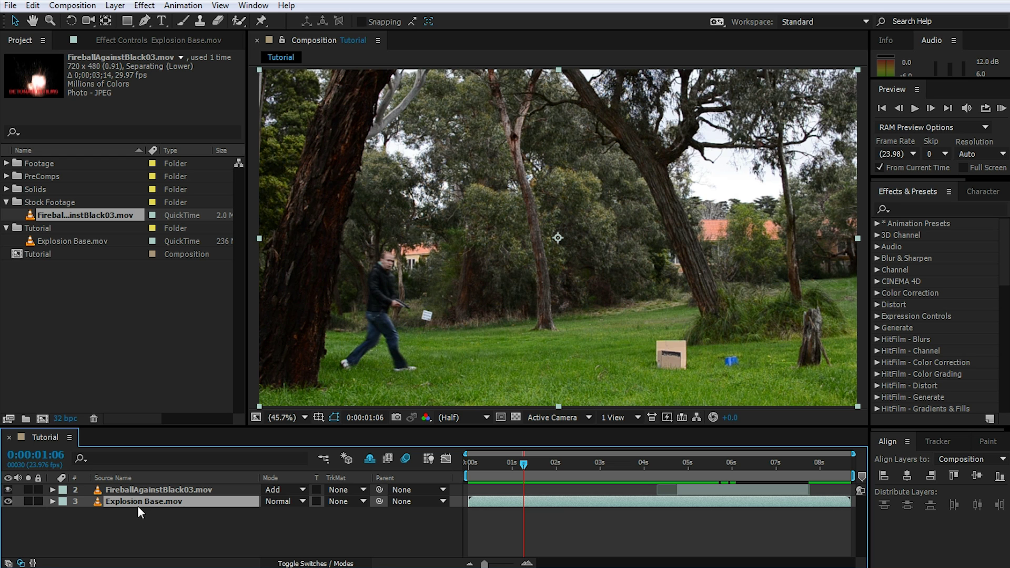
key("ctrl+d")
left_click_drag(696, 501, 610, 507)
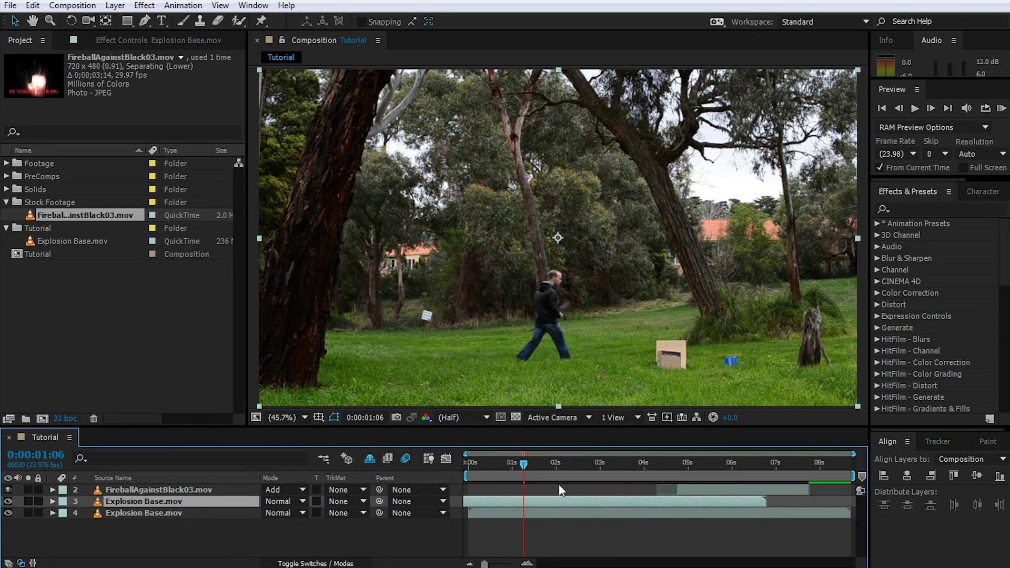
key("t")
left_click_drag(271, 513, 332, 513)
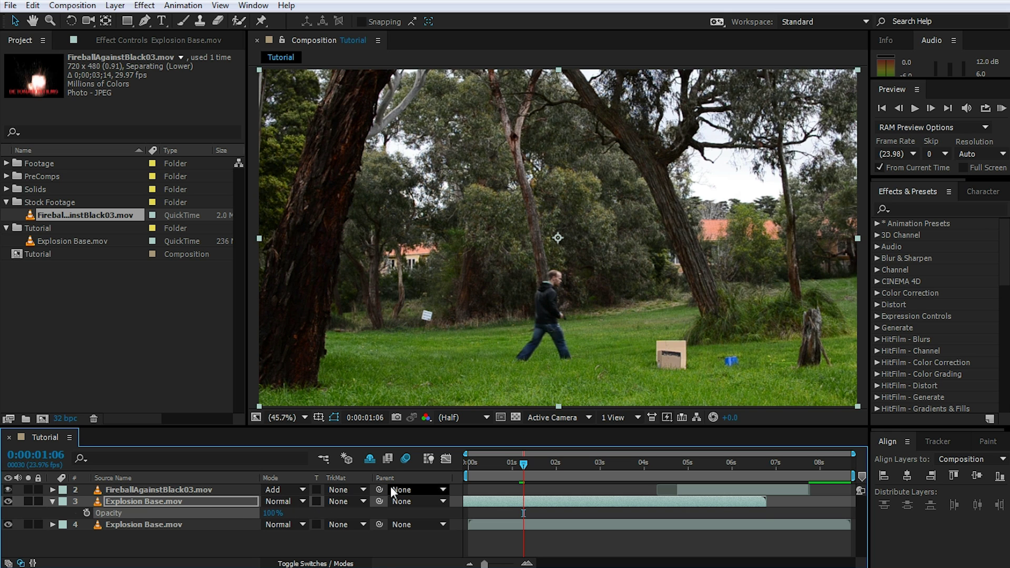
left_click(506, 491)
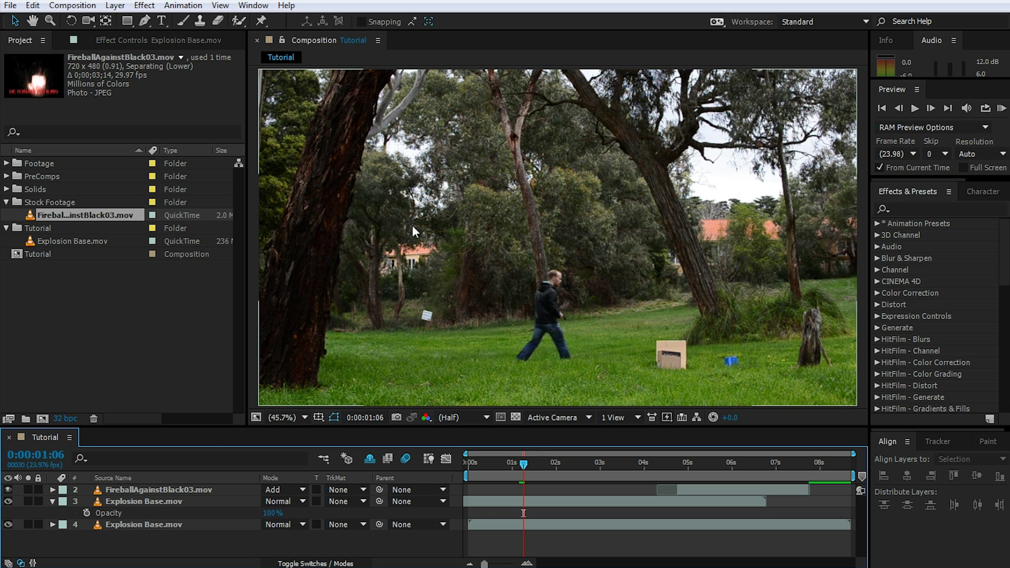
left_click(125, 23)
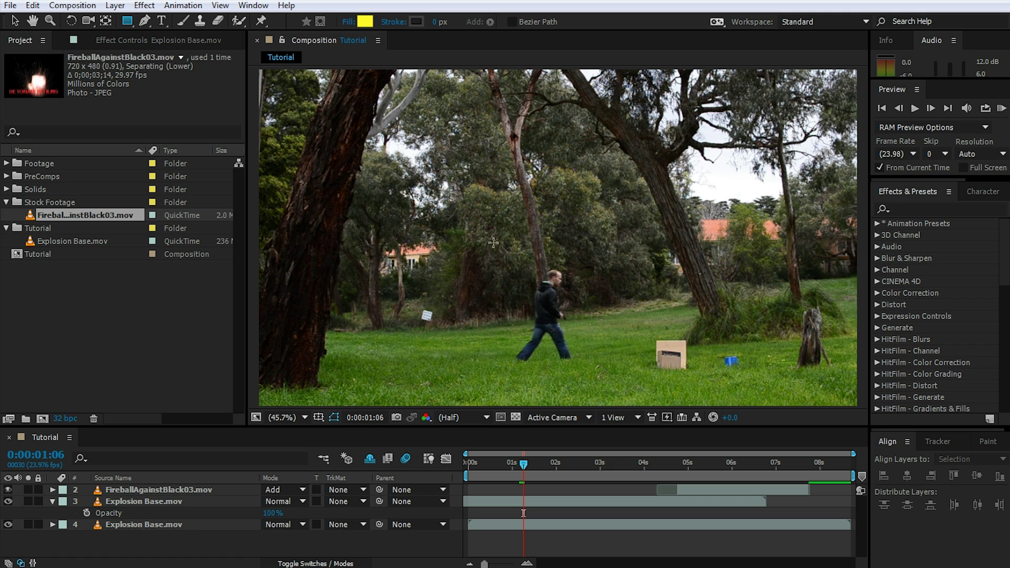
left_click_drag(477, 227, 731, 271)
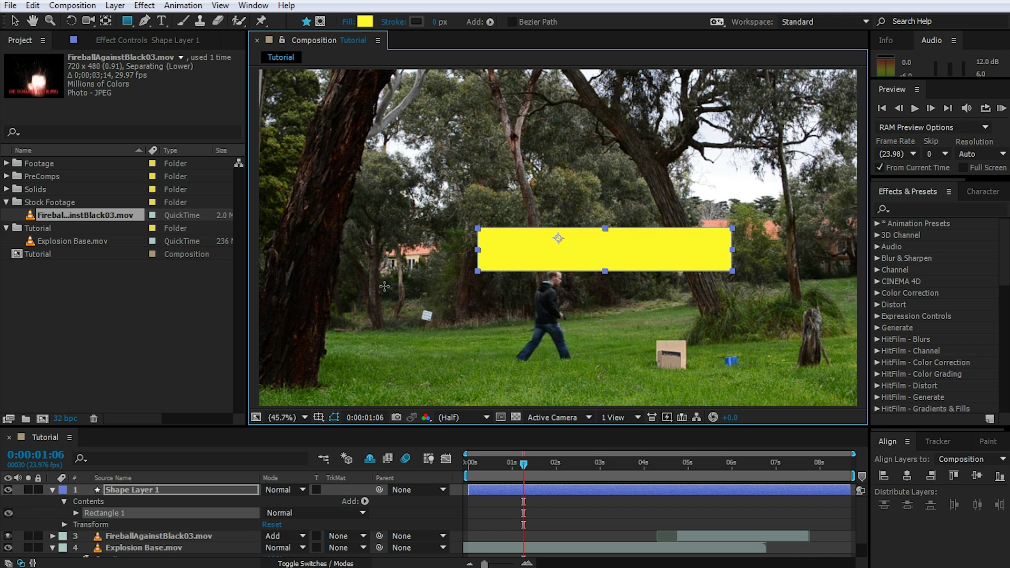
left_click_drag(385, 287, 423, 266)
left_click_drag(468, 300, 535, 343)
key("ctrl+z")
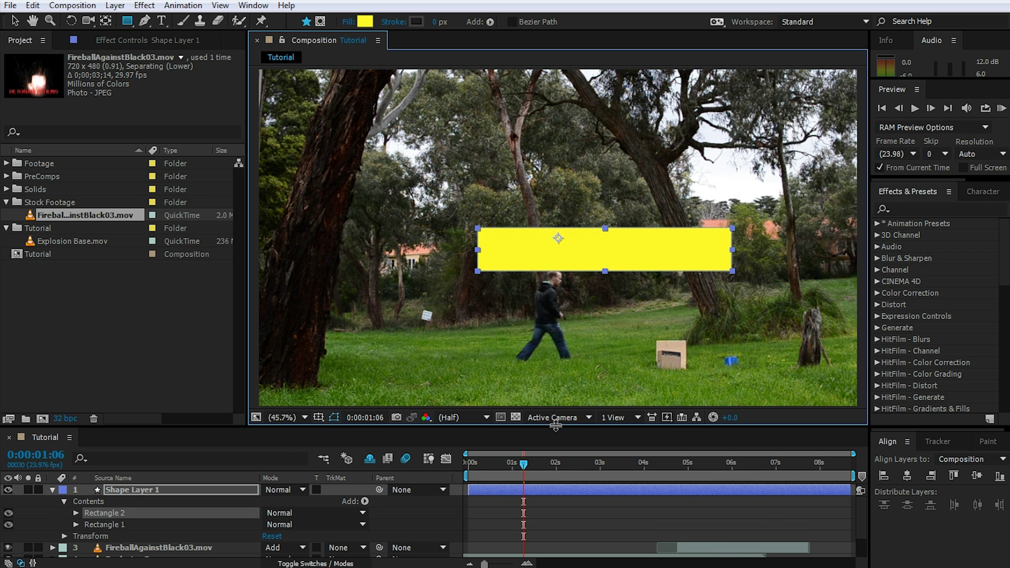
key("ctrl+z")
left_click_drag(488, 223, 558, 250)
left_click_drag(640, 244, 595, 341)
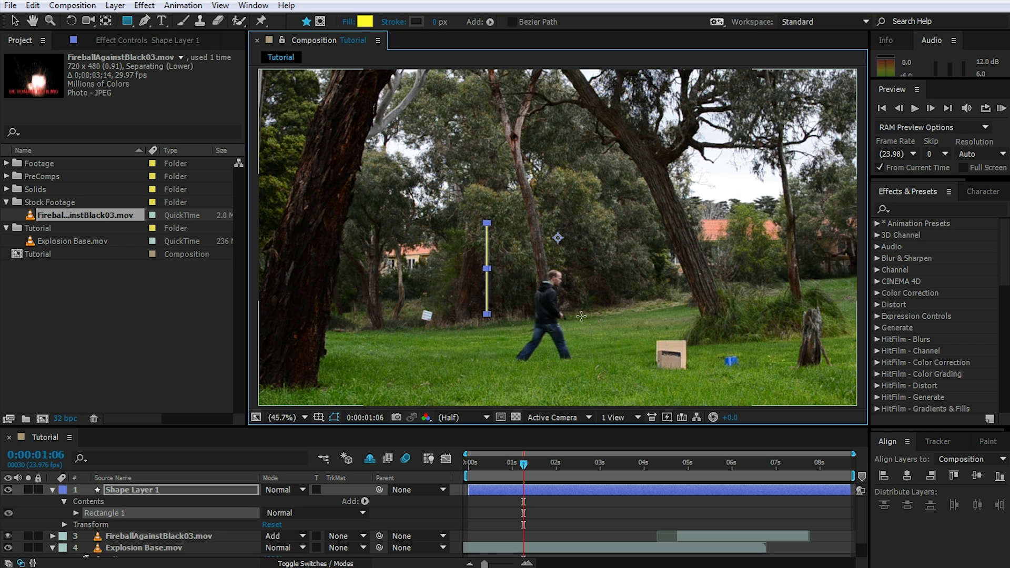
key("ctrl+z")
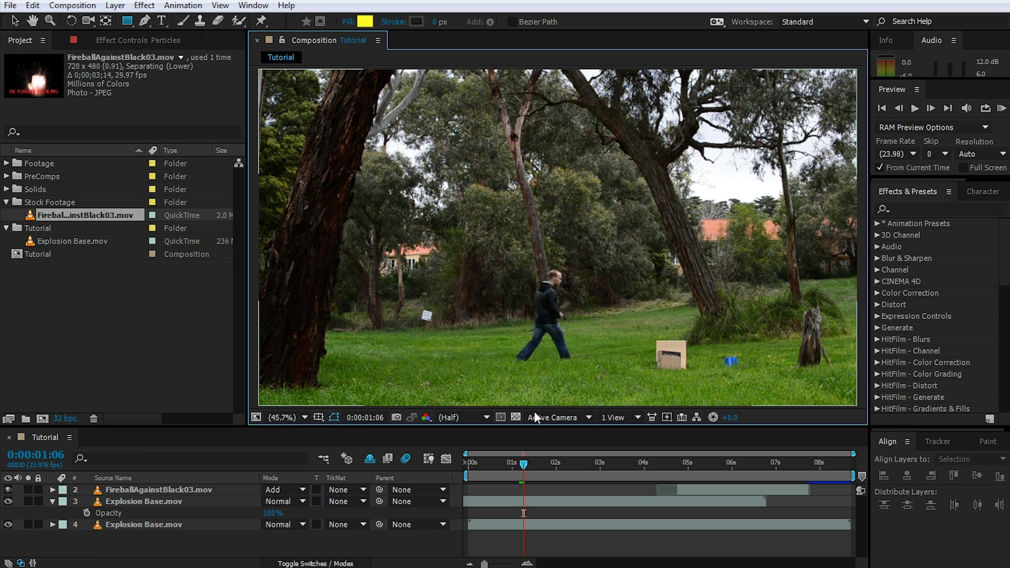
Try a rectangular mask around the walker on the shifted Explosion Base copy, then undo it
left_click(166, 502)
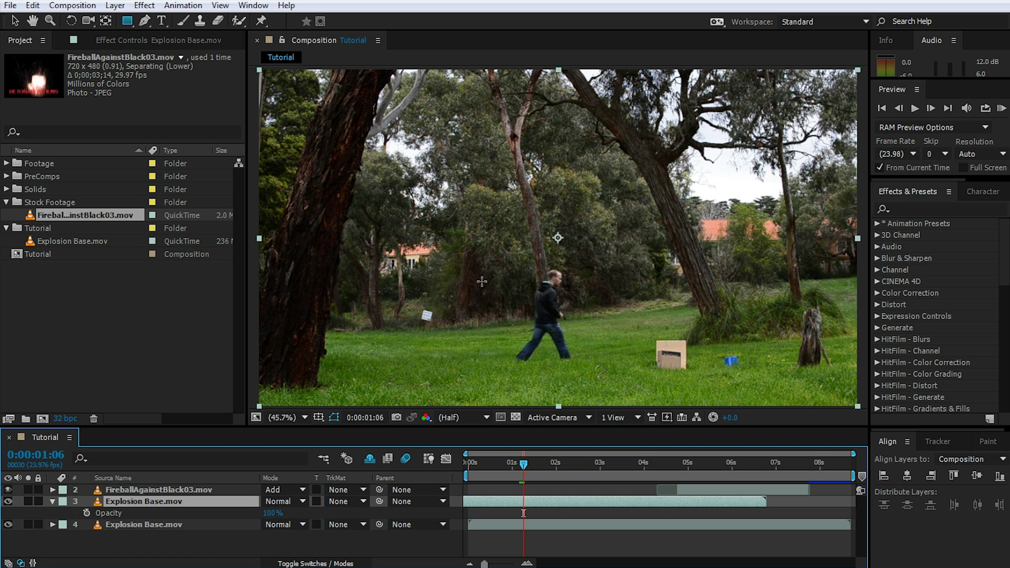
left_click_drag(476, 253, 610, 388)
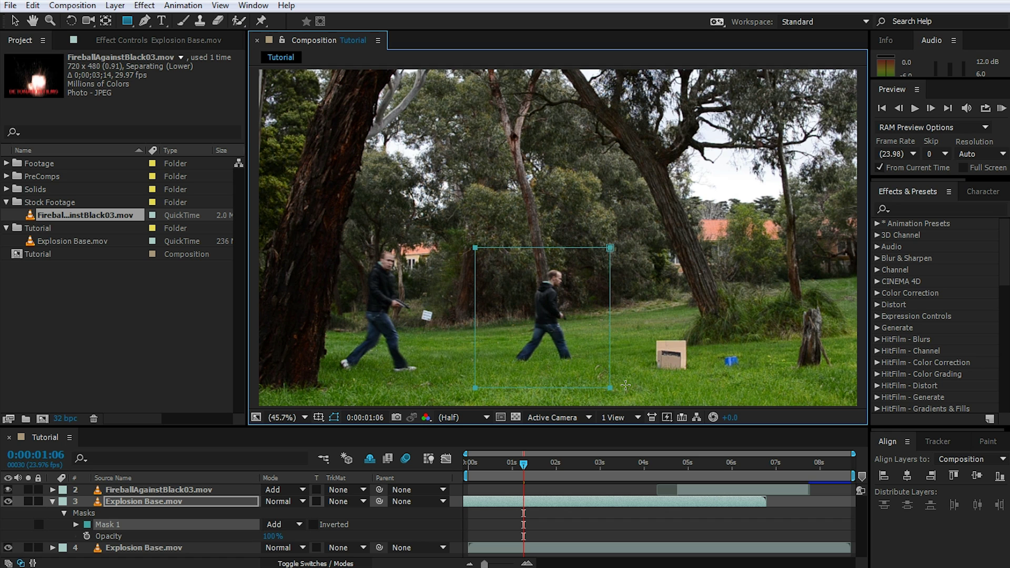
key("ctrl+z")
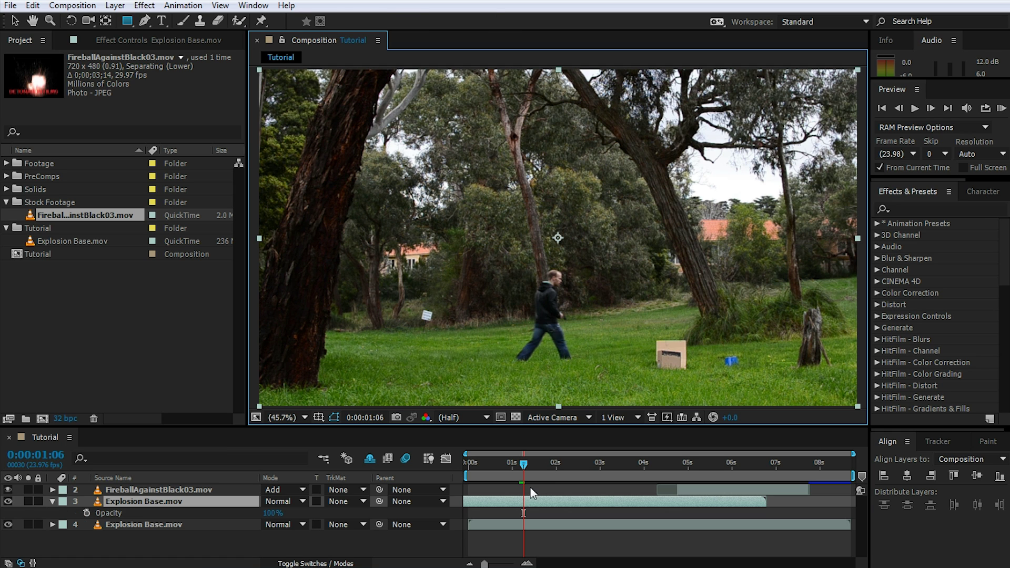
left_click(532, 493)
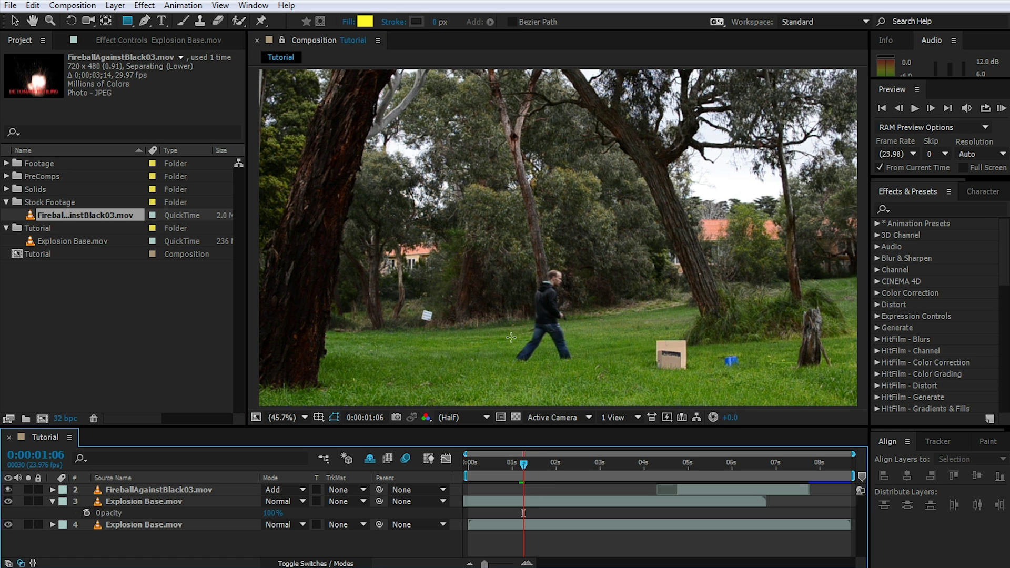
Draw a closed six-point yellow shape above the walker
left_click(144, 21)
left_click(566, 207)
left_click(435, 194)
left_click(439, 258)
left_click(552, 288)
left_click(643, 259)
left_click(612, 215)
left_click(566, 208)
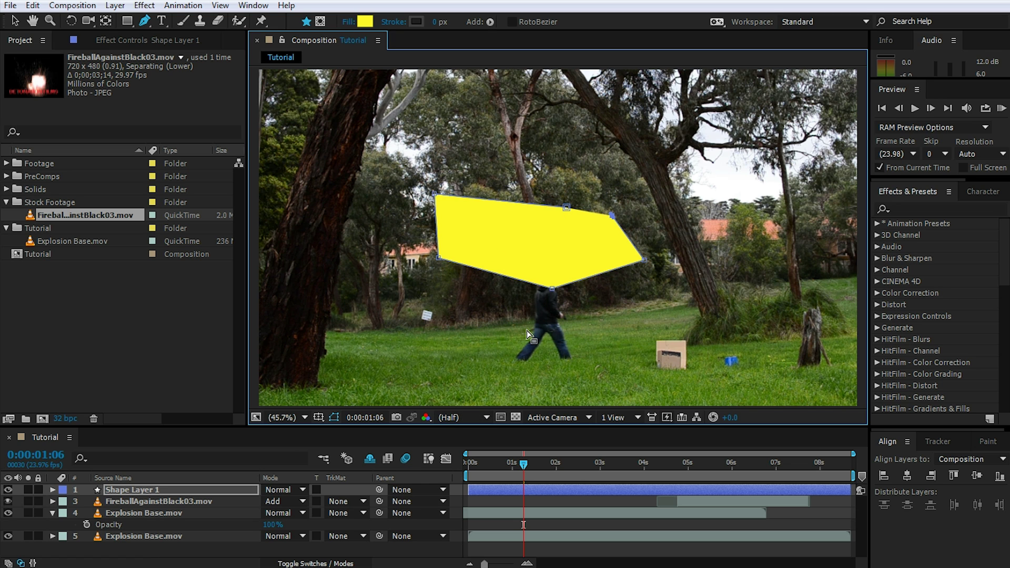
Undo the yellow shape's points and delete Shape Layer 1
key("ctrl+z")
key("ctrl+z")
key("ctrl+z")
key("ctrl+z")
key("ctrl+z")
key("ctrl+z")
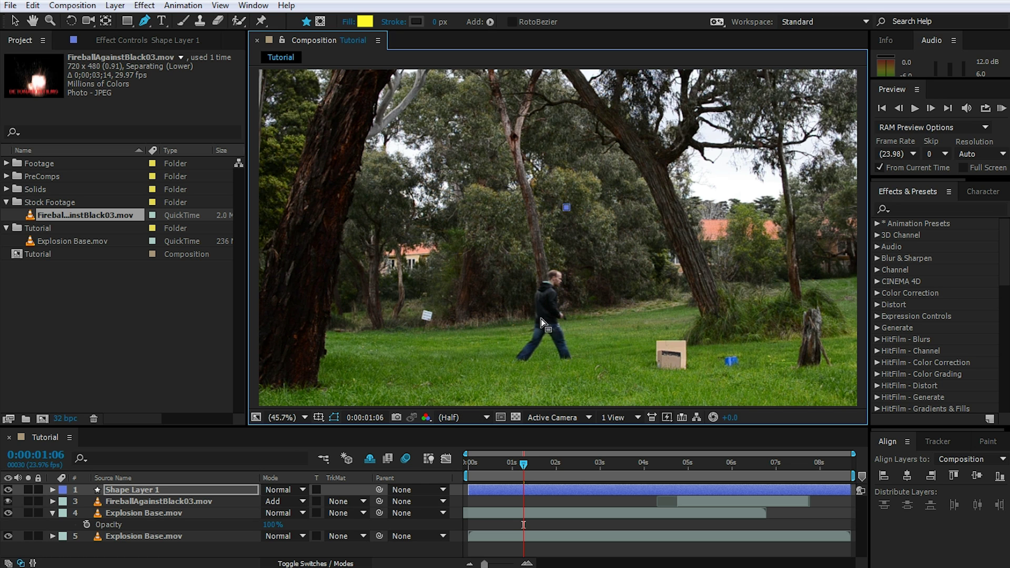
key("ctrl+z")
key("ctrl+z")
left_click(523, 497)
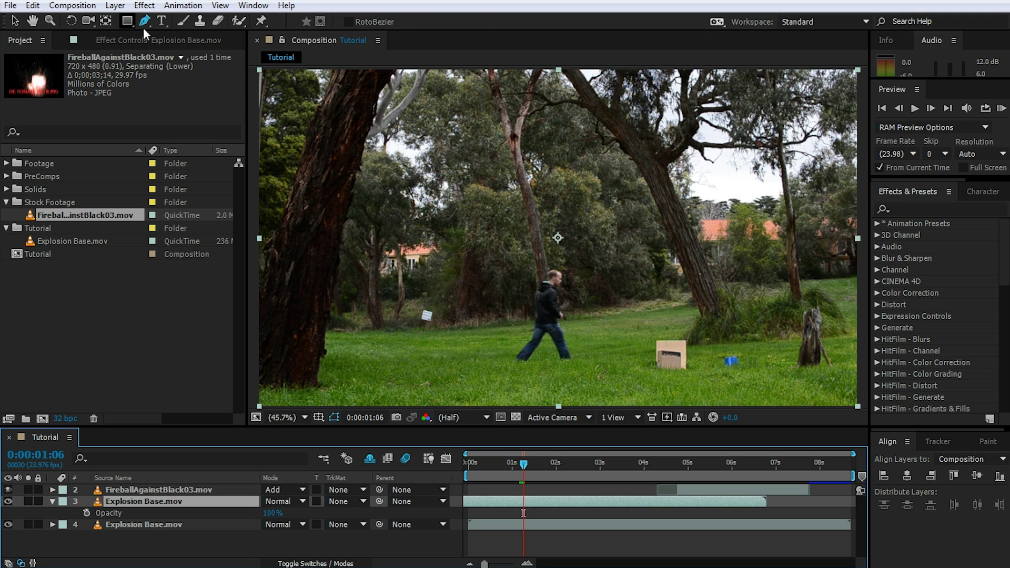
left_click(582, 262)
left_click(522, 250)
left_click(508, 271)
left_click(495, 319)
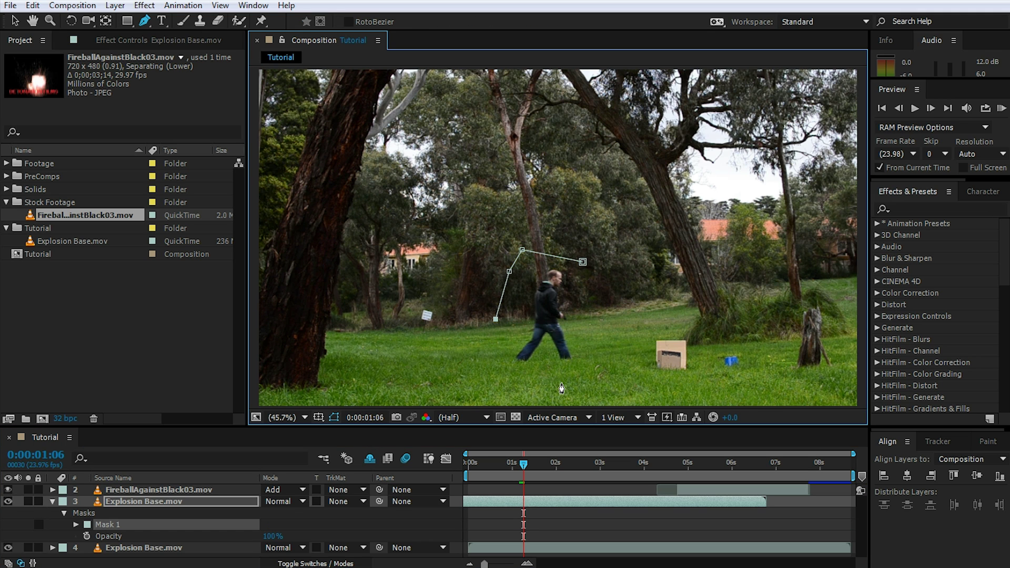
left_click(562, 382)
left_click(598, 376)
left_click(610, 315)
left_click(583, 262)
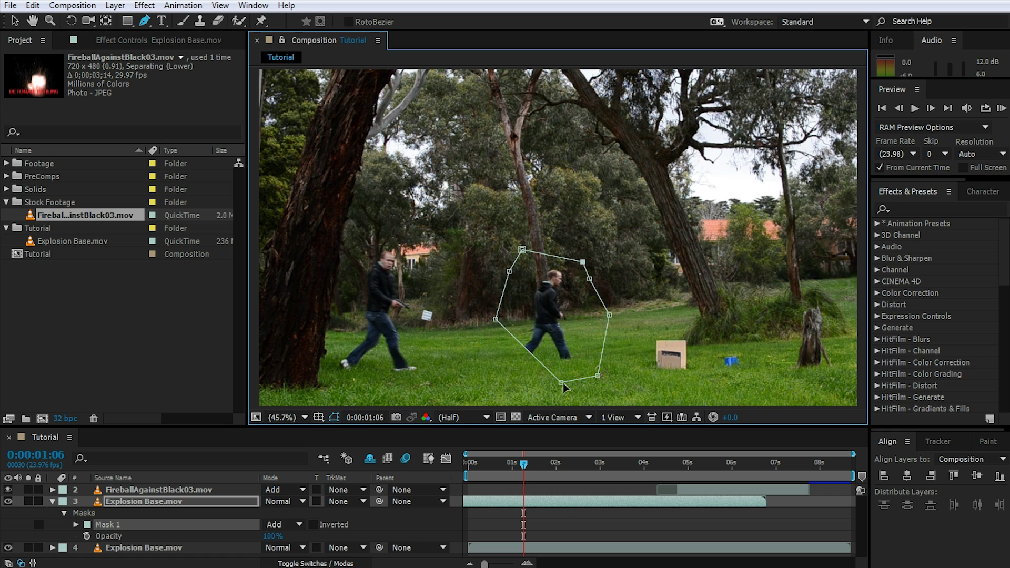
left_click_drag(561, 383, 492, 378)
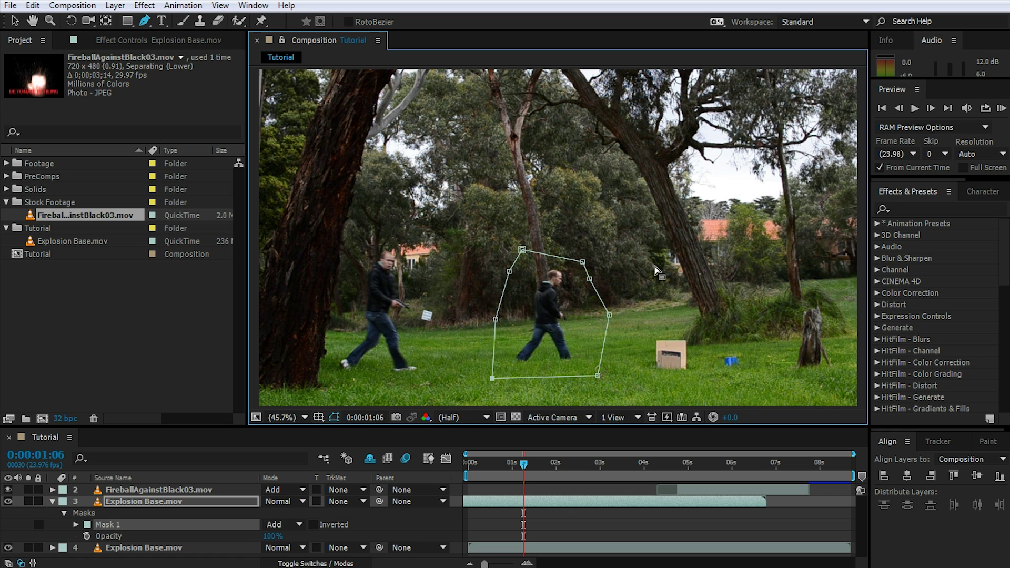
key("ctrl+z")
key("ctrl+z")
key("ctrl+z")
key("ctrl+z")
key("ctrl+z")
key("ctrl+z")
key("ctrl+z")
key("ctrl+z")
key("ctrl+z")
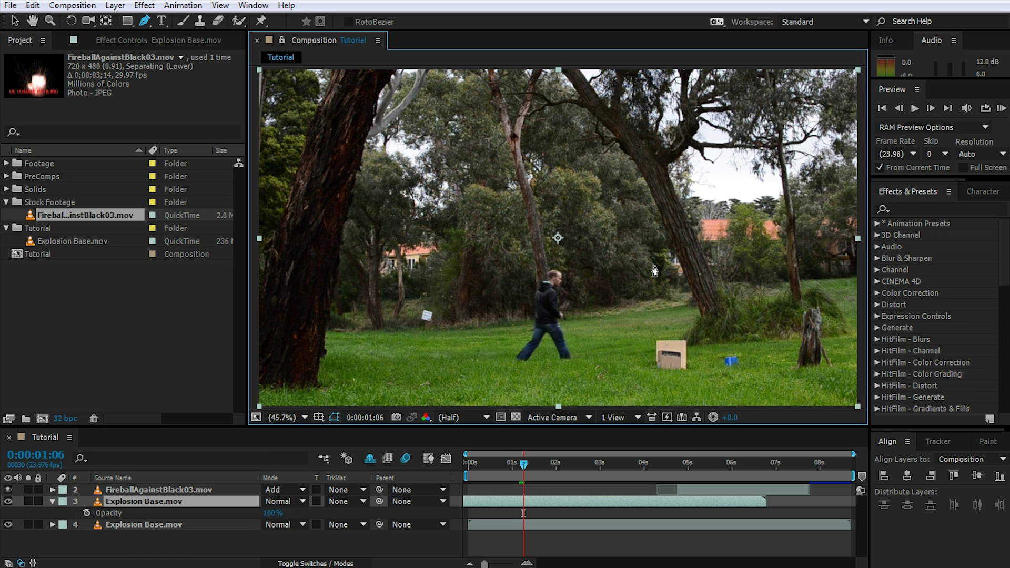
key("v")
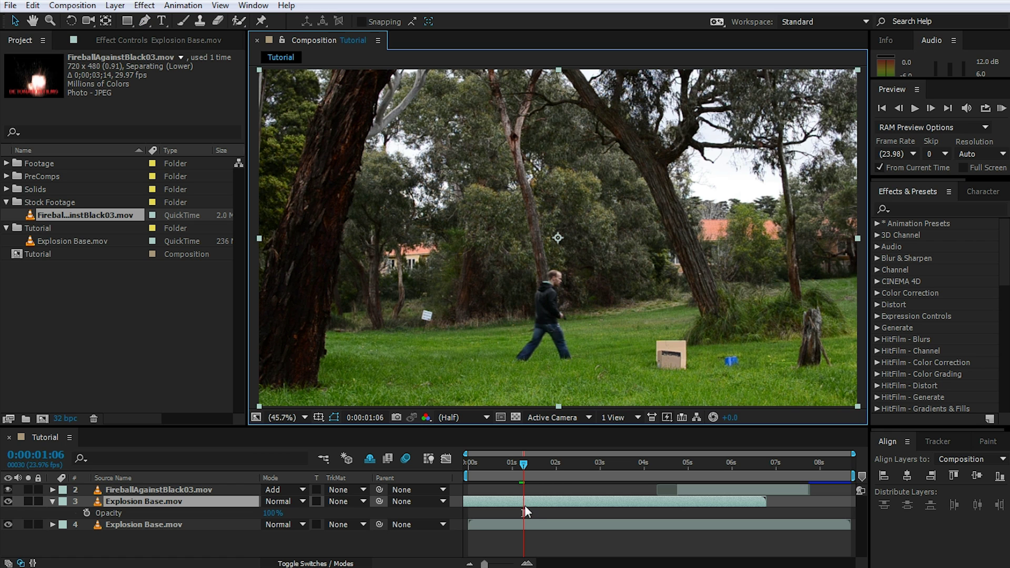
double_click(522, 501)
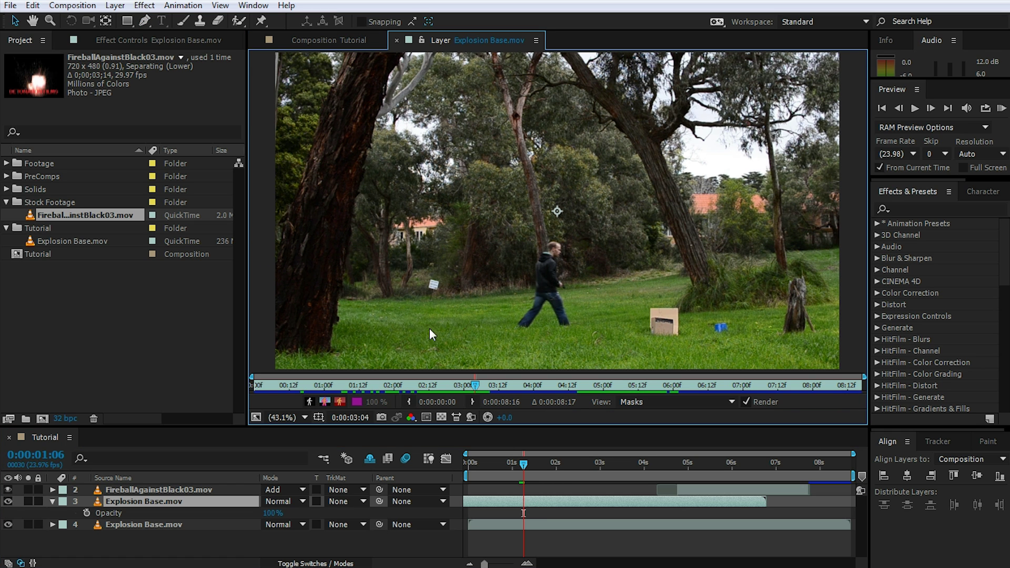
Draw a rectangular mask around the walking man on the copy and scrub to check it
left_click(127, 22)
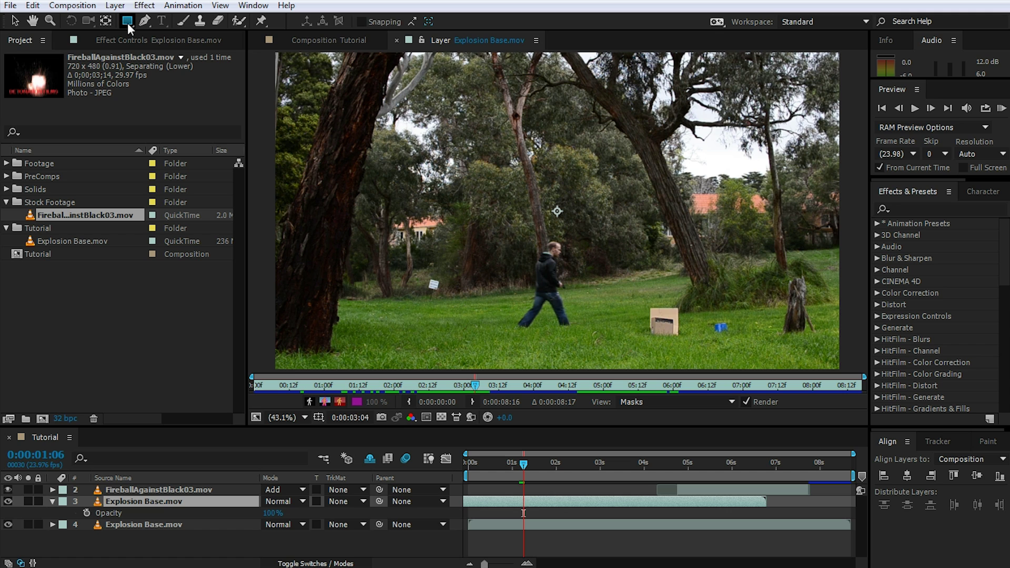
left_click_drag(482, 213, 602, 348)
left_click(533, 465)
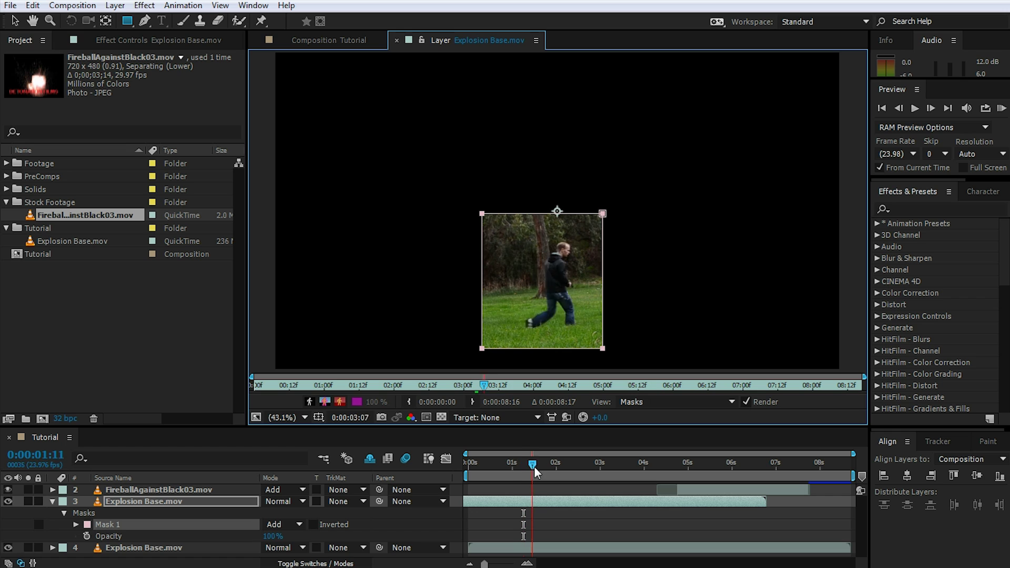
left_click_drag(535, 472, 512, 472)
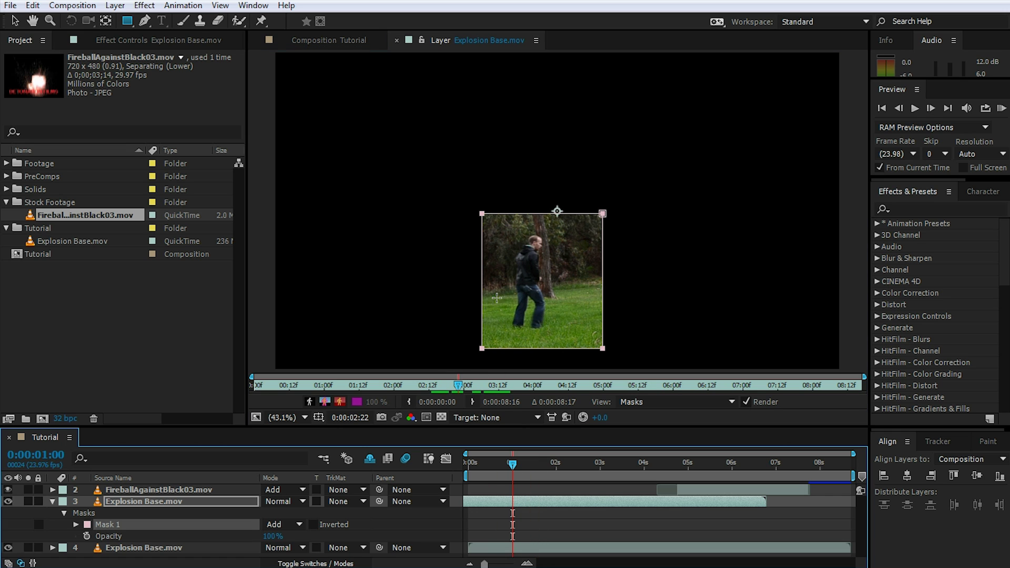
left_click(527, 551)
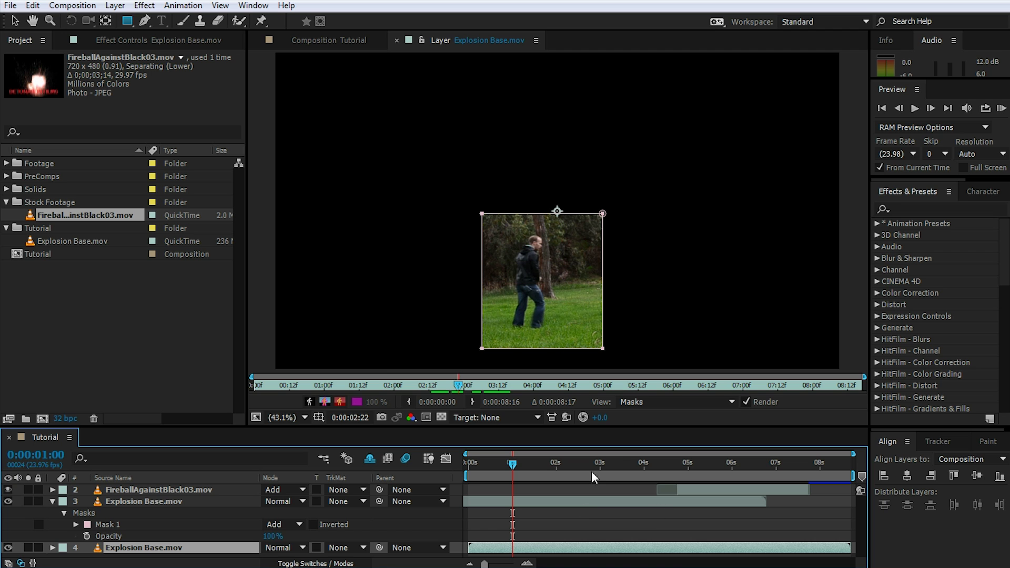
left_click_drag(514, 467, 524, 495)
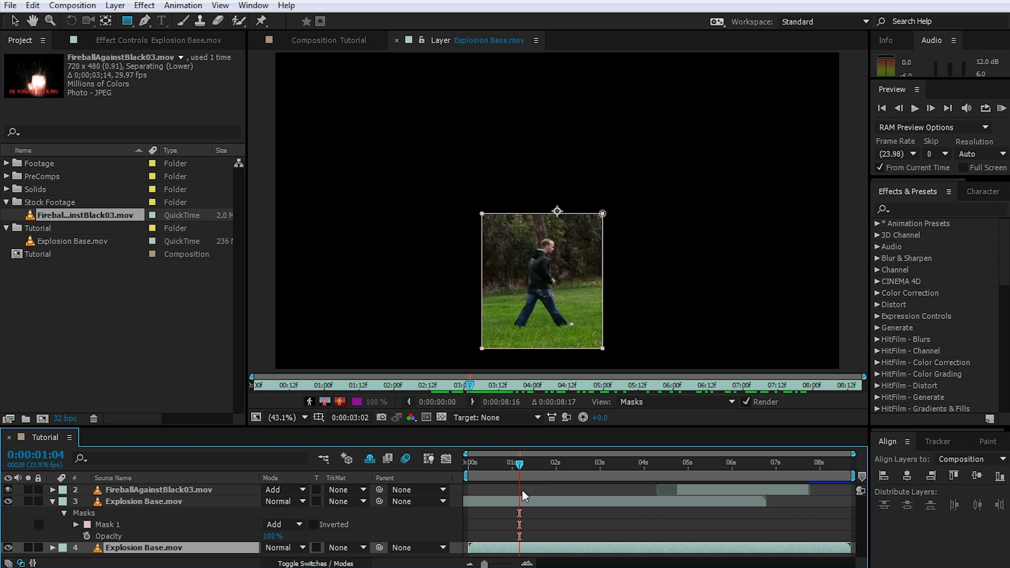
left_click(313, 47)
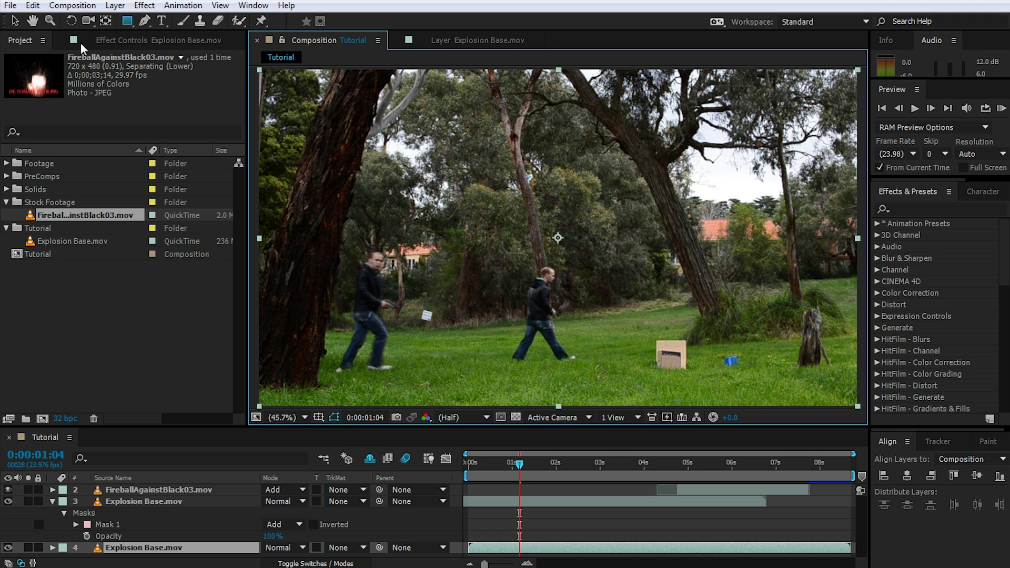
Inspect the masked Explosion Base.mov copy, delete it, and scrub ahead to the explosion
left_click(15, 21)
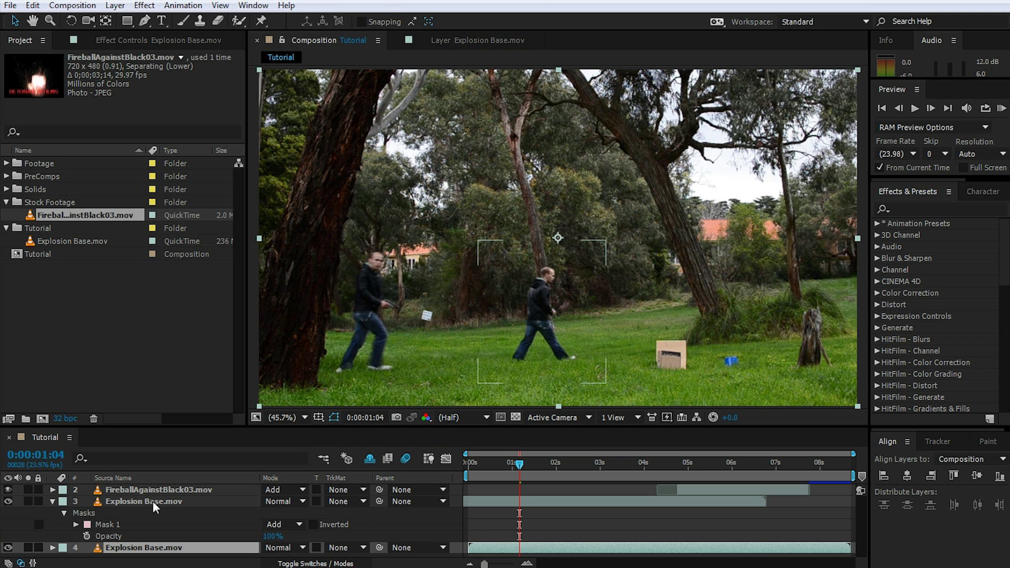
double_click(179, 500)
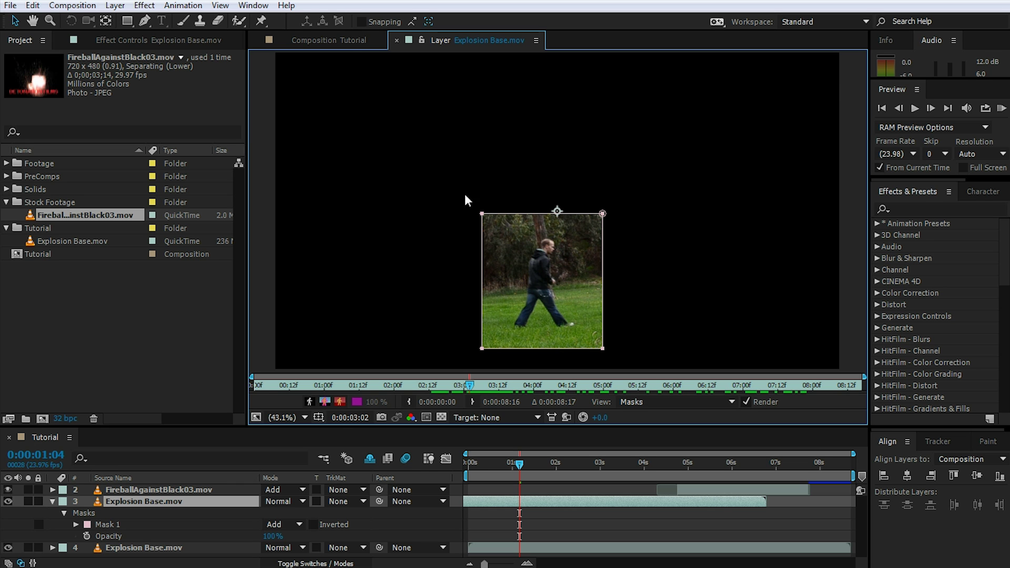
left_click(355, 40)
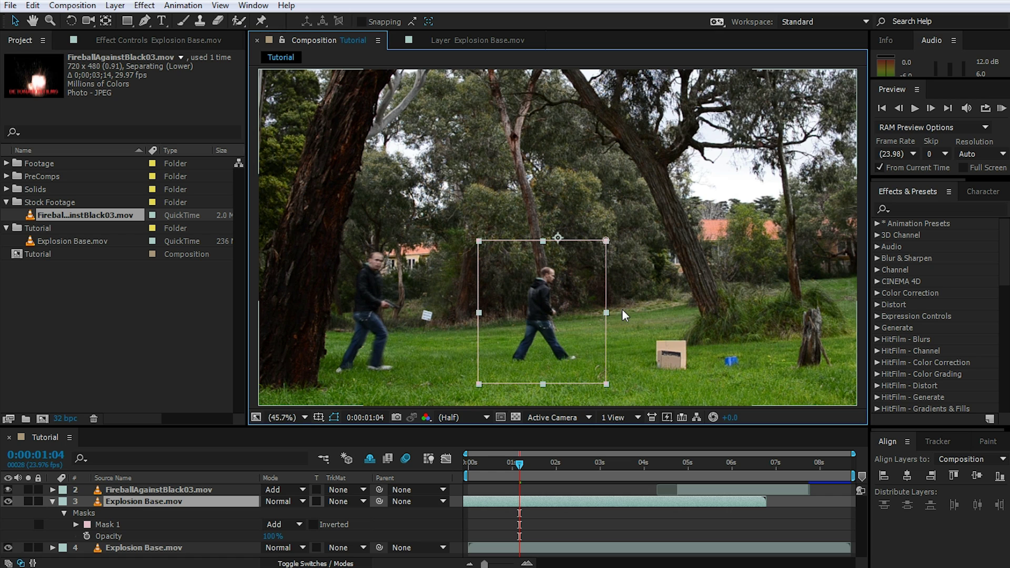
left_click(137, 510)
key("Delete")
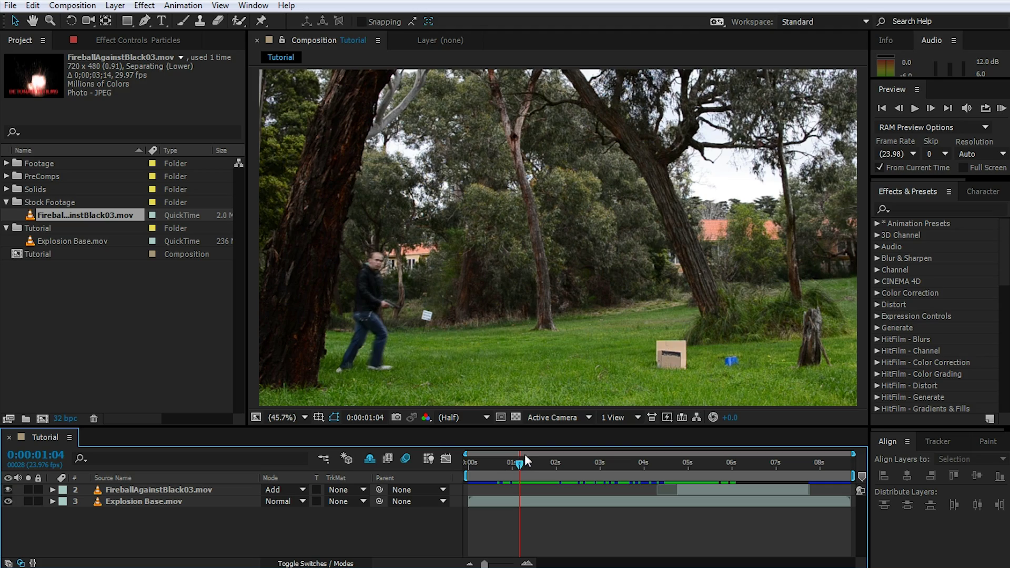
left_click_drag(525, 456, 691, 490)
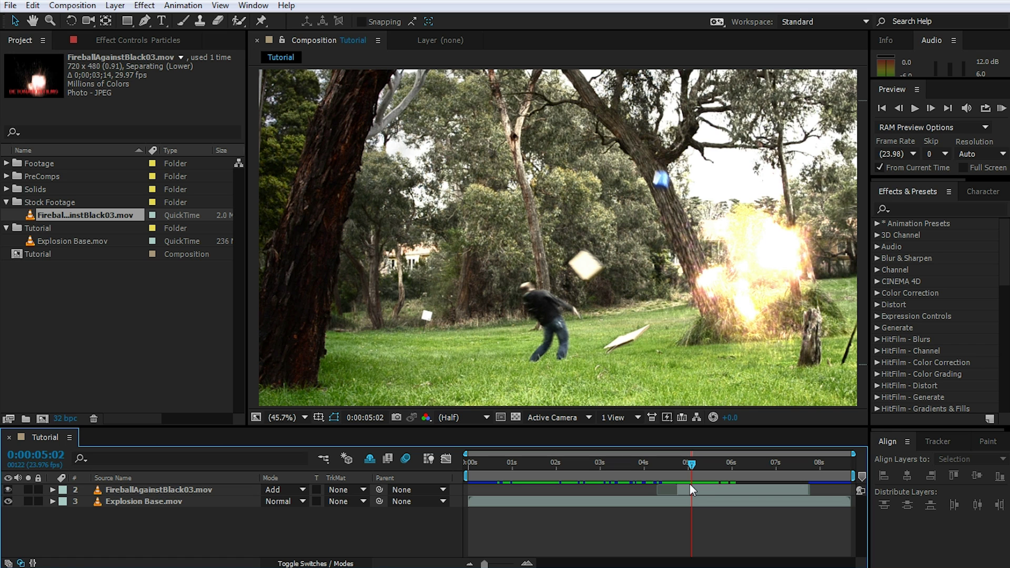
Create a new solid layer named Lightning
right_click(201, 512)
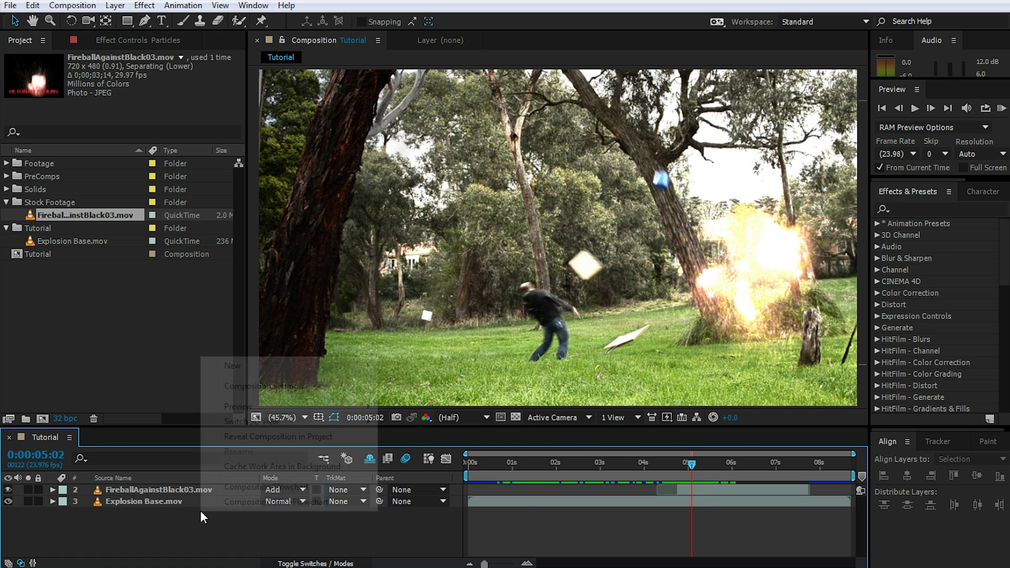
mouse_move(274, 362)
left_click(432, 399)
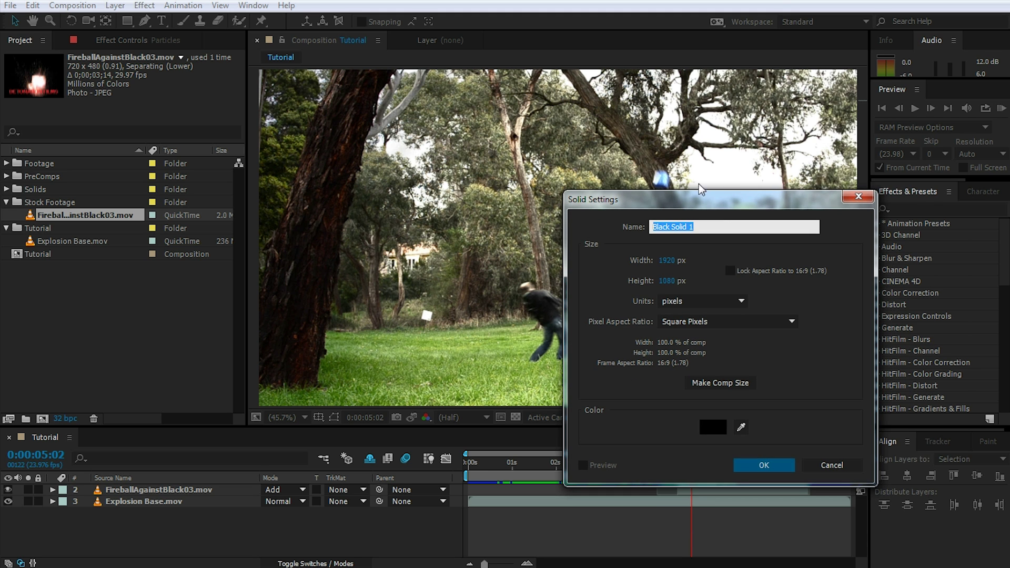
type("Lightning")
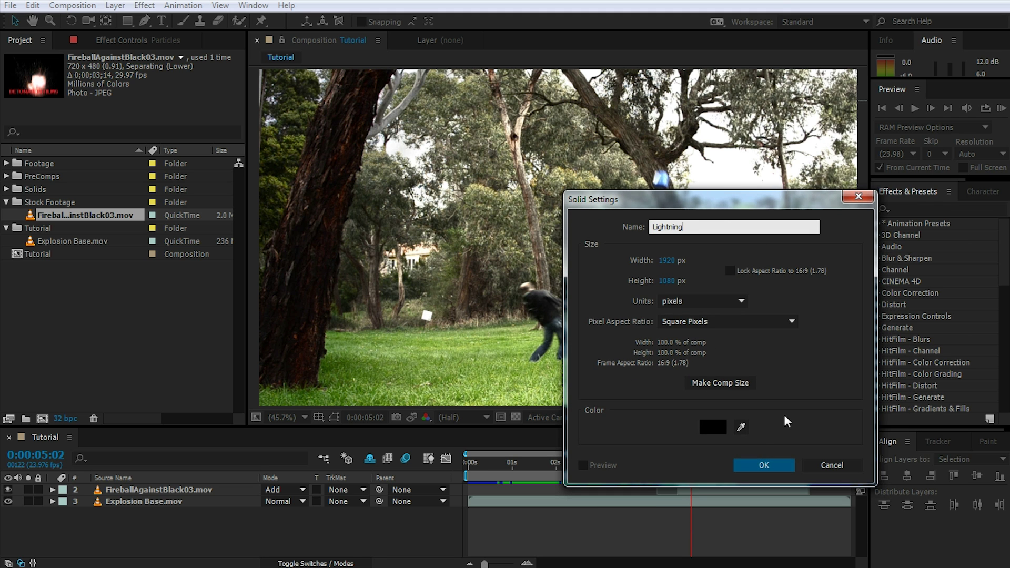
left_click(764, 465)
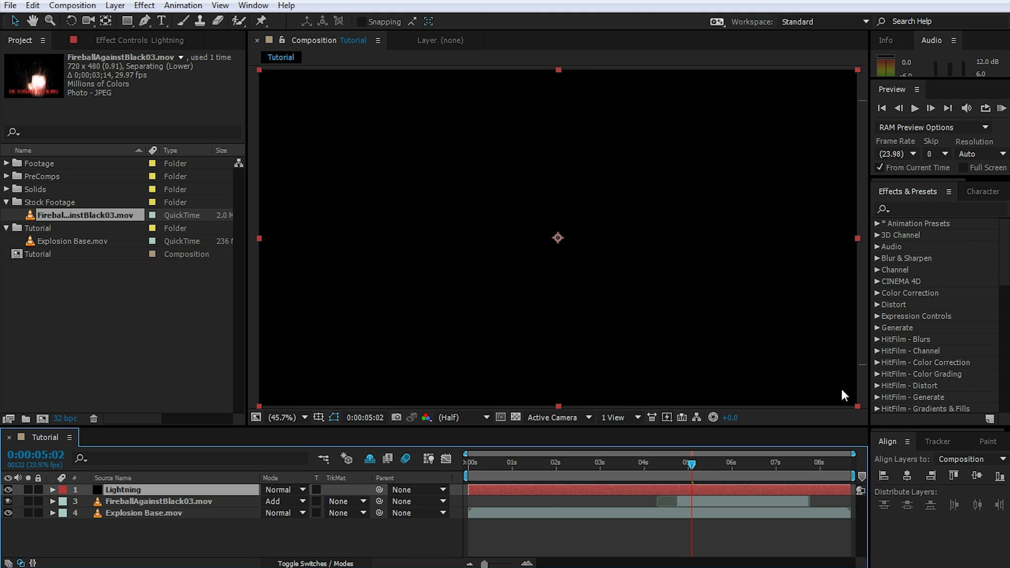
Apply Advanced Lightning with the origin at lower right and the direction aimed to upper right
left_click(921, 209)
type("lightnin")
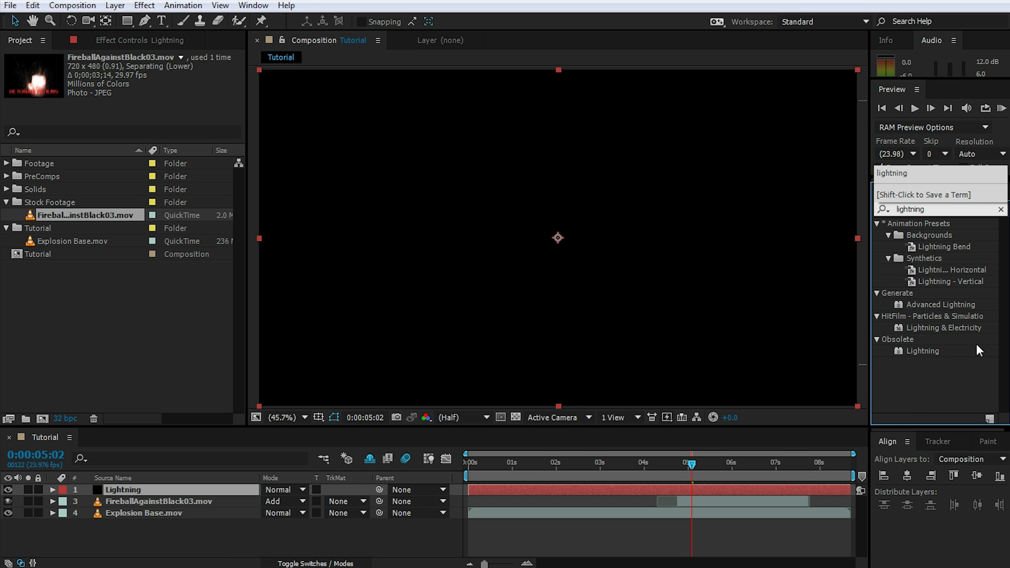
type("g")
double_click(941, 305)
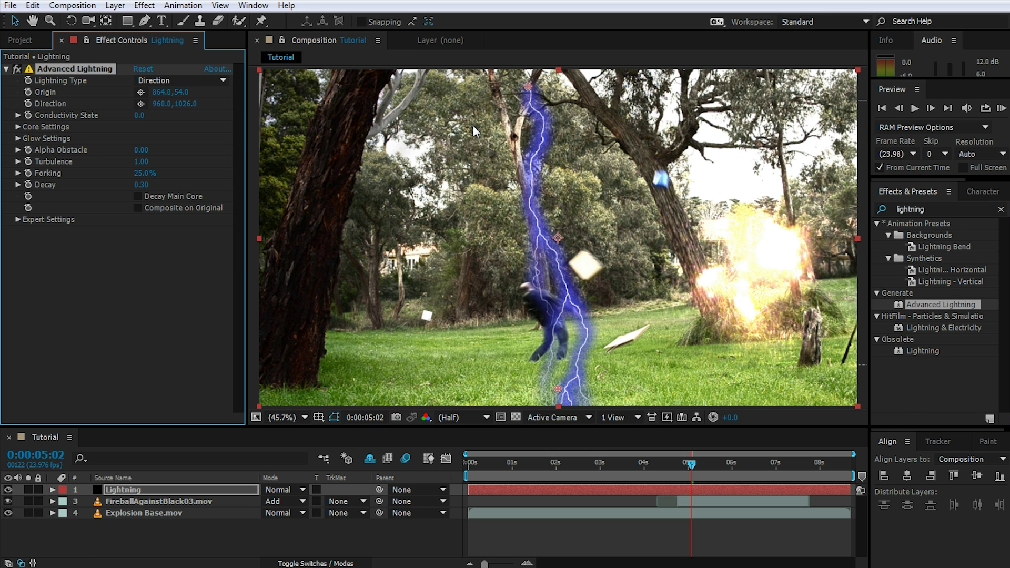
left_click_drag(528, 87, 739, 352)
left_click_drag(558, 389, 715, 160)
left_click_drag(745, 343, 744, 357)
left_click_drag(715, 156, 737, 169)
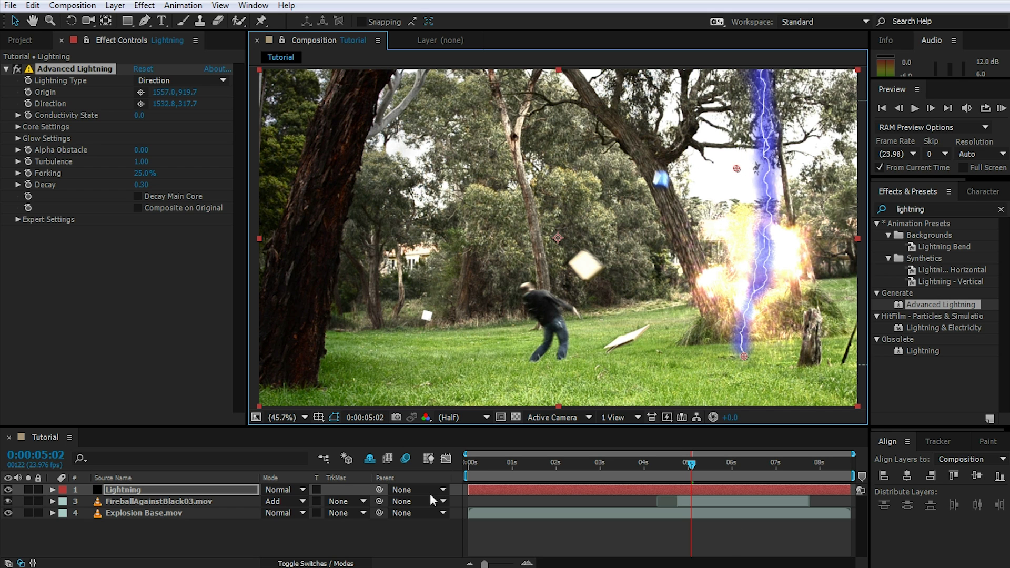
Set the Lightning layer's blend mode to Add and scrub through the strike
left_click(297, 489)
left_click(336, 184)
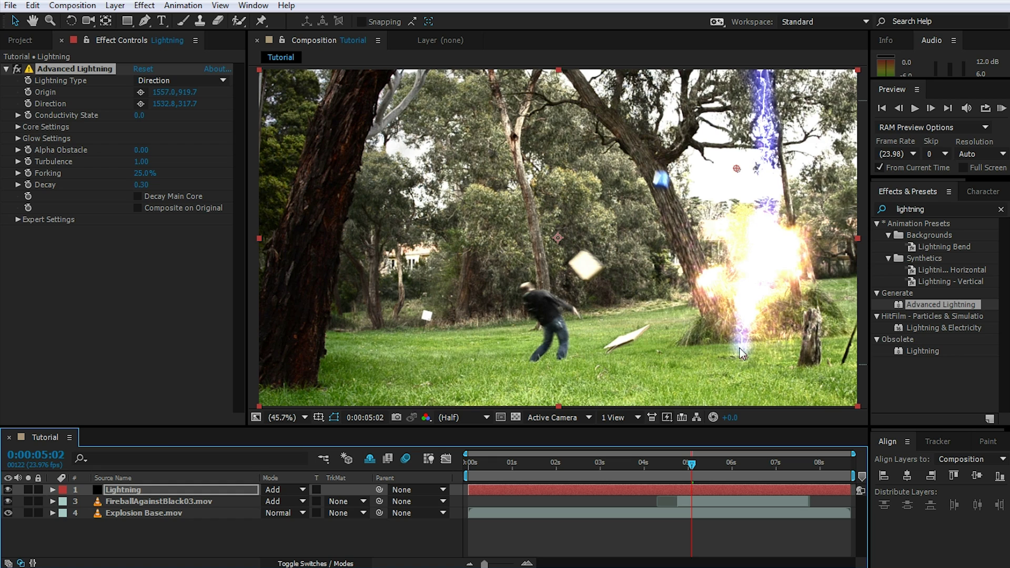
left_click_drag(695, 462, 729, 472)
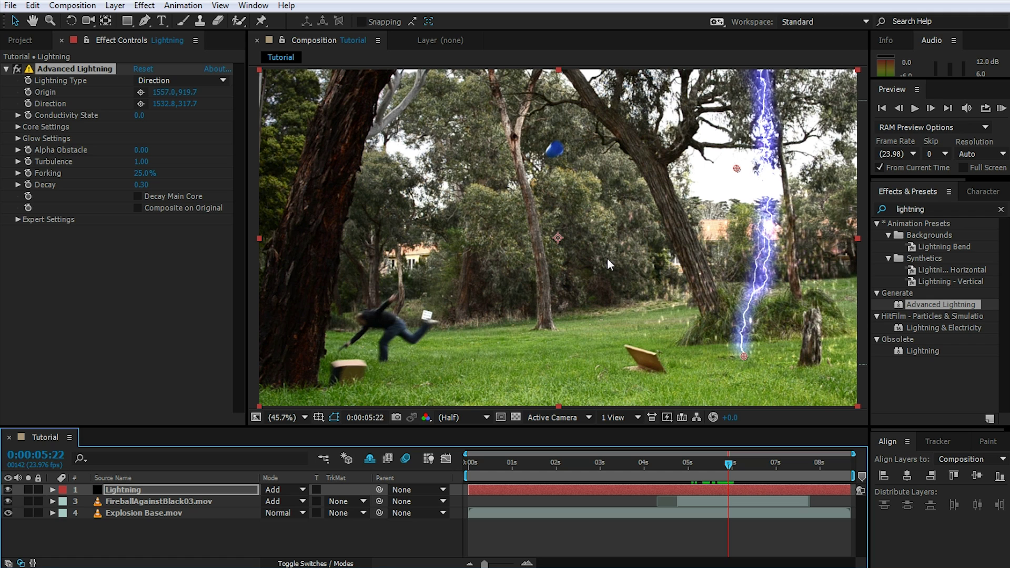
Draw a rectangular mask around the lightning bolt on the Lightning layer
left_click(128, 488)
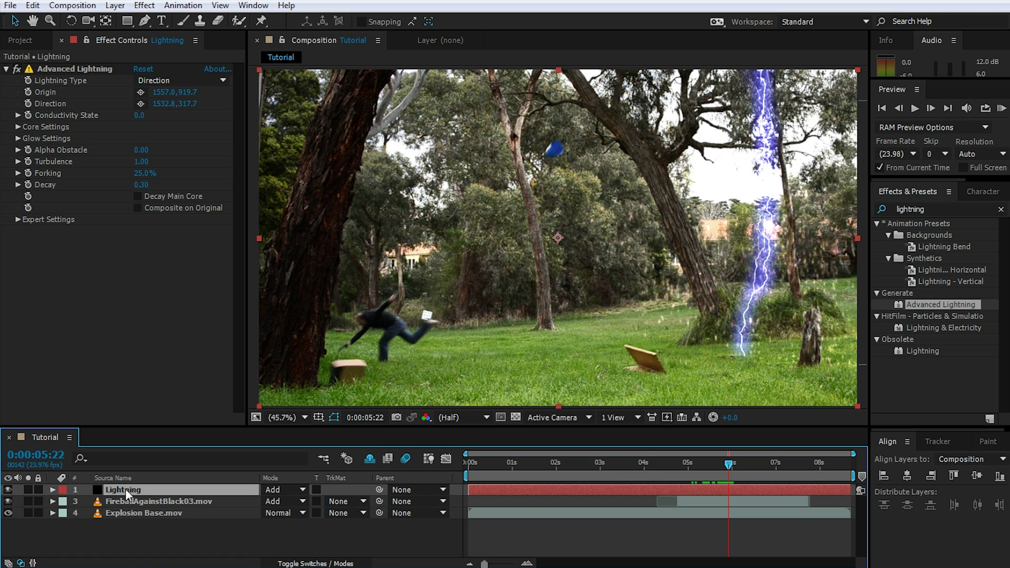
left_click(126, 21)
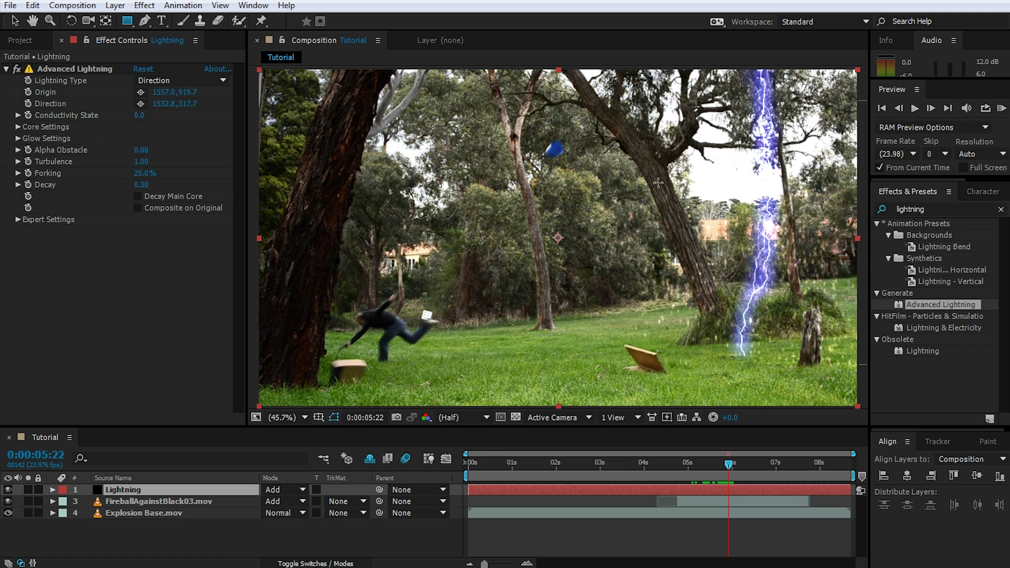
left_click_drag(658, 190, 828, 376)
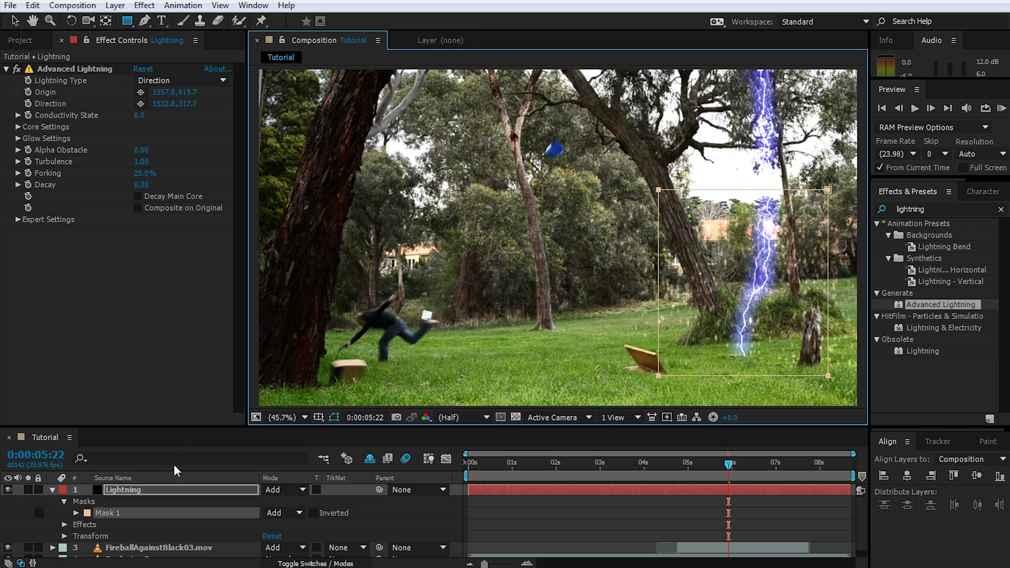
Change the Lightning layer's blend mode from Add to Normal
left_click(134, 491)
left_click(106, 515)
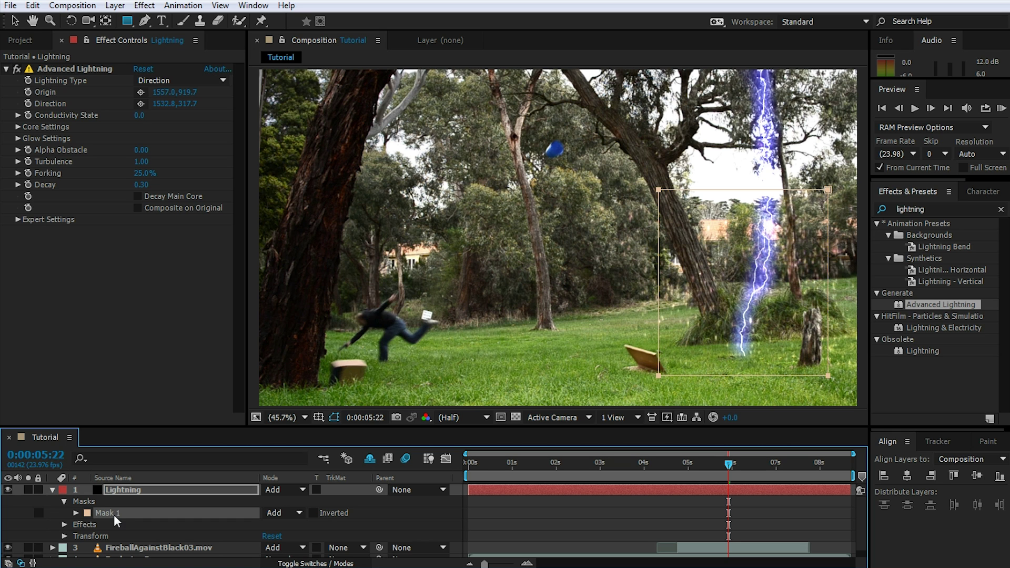
left_click(279, 490)
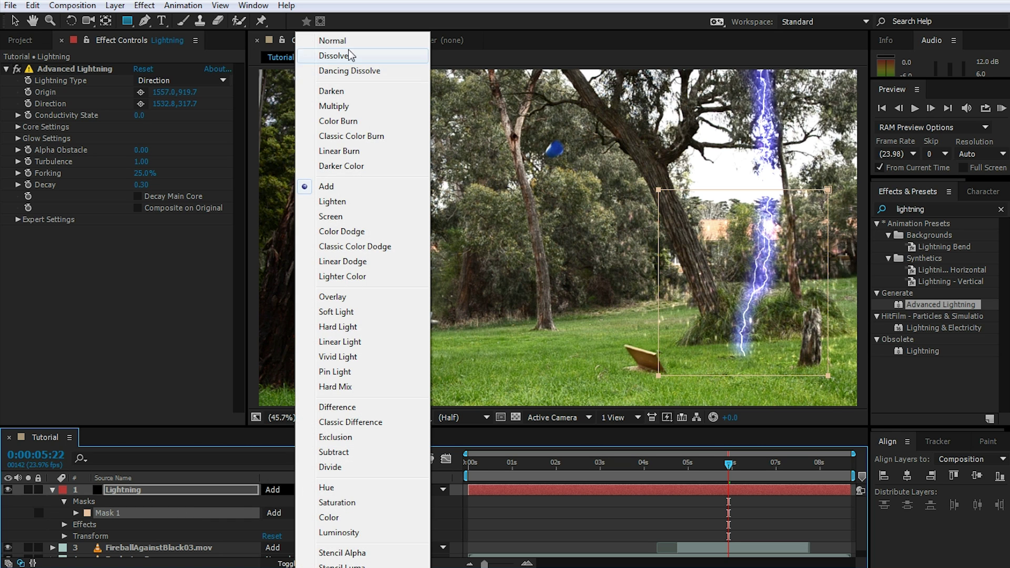
left_click(348, 42)
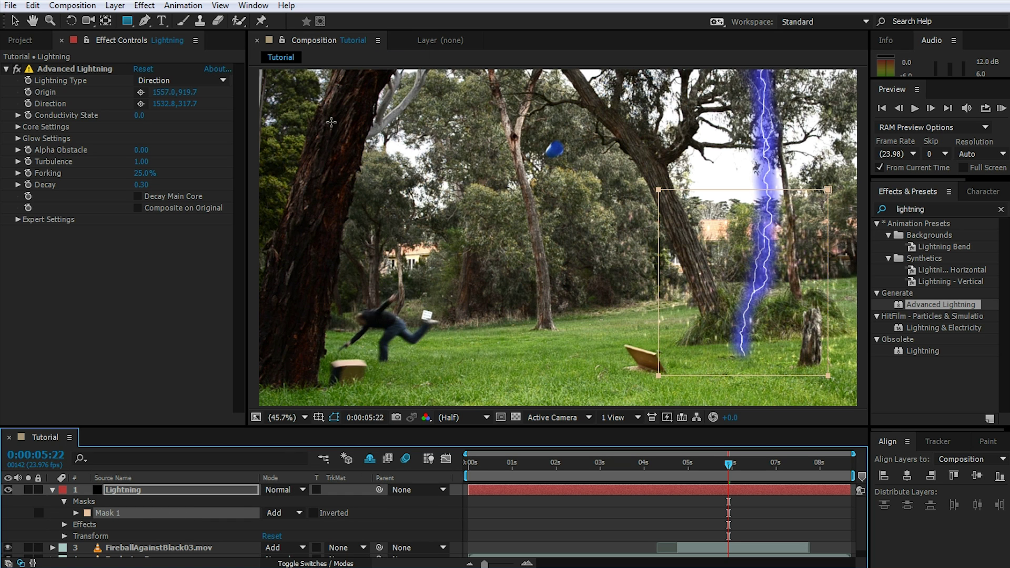
Enable Composite on Original for Advanced Lightning, then delete the Lightning layer
left_click(138, 209)
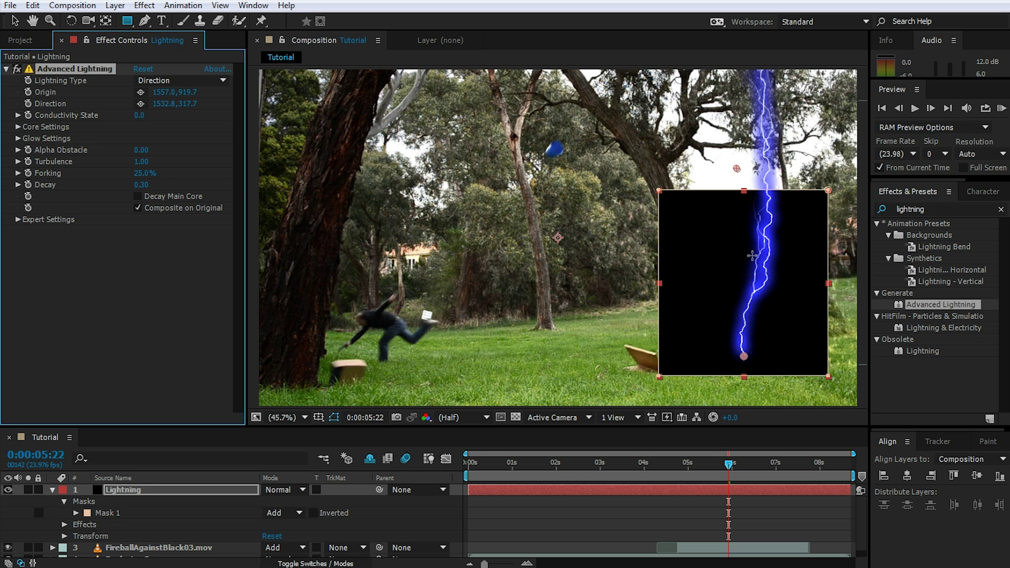
left_click(95, 526)
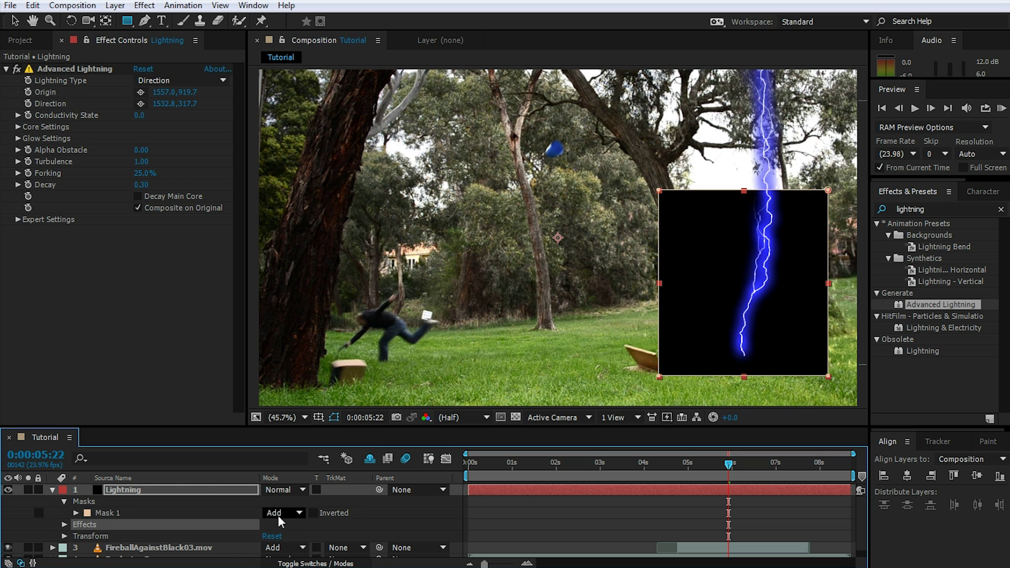
left_click(141, 490)
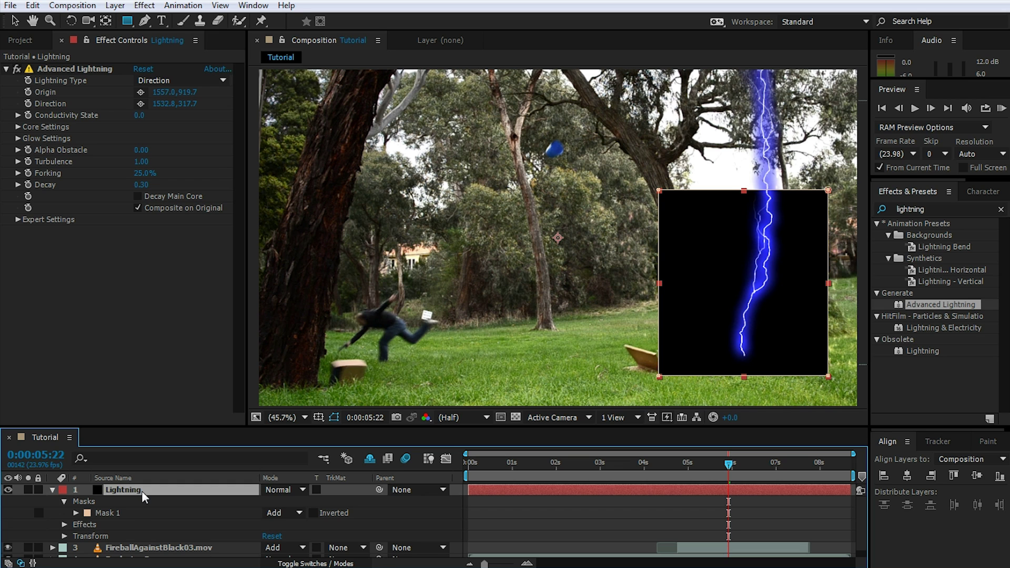
key("Delete")
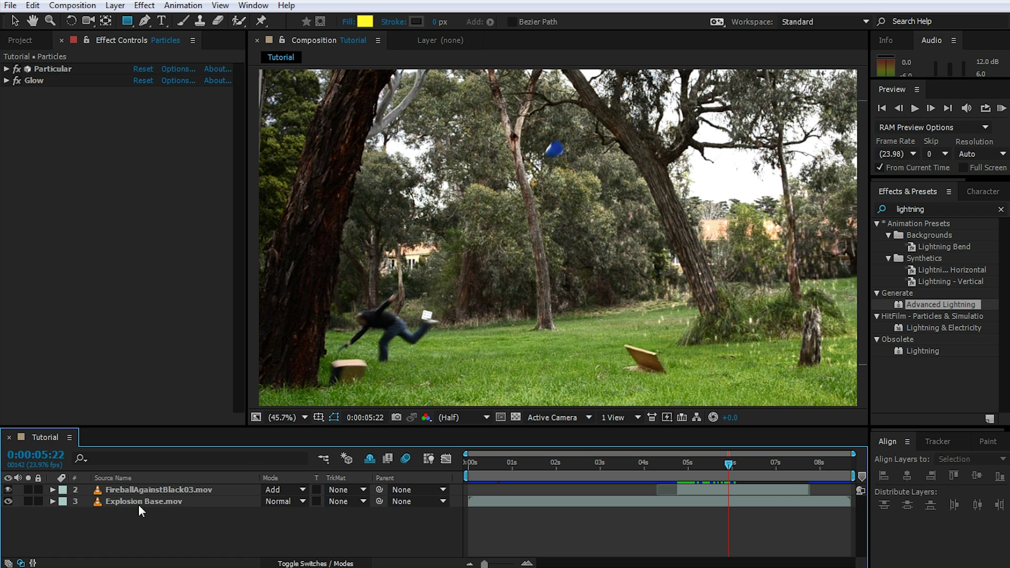
Unhide the Particles layer, turn on its visibility, and scrub through the explosion frames
left_click(370, 459)
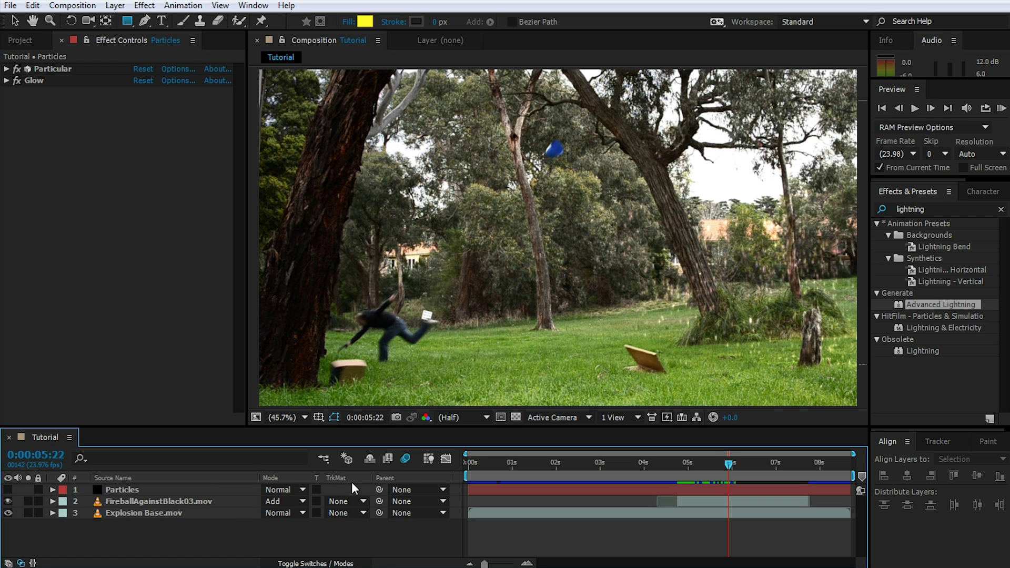
left_click(7, 490)
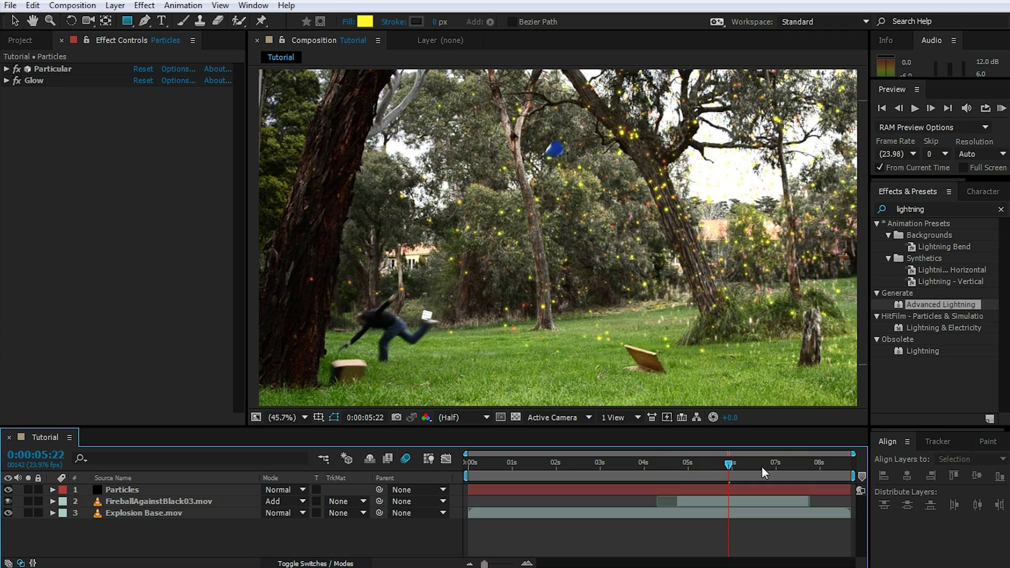
left_click_drag(727, 470, 793, 479)
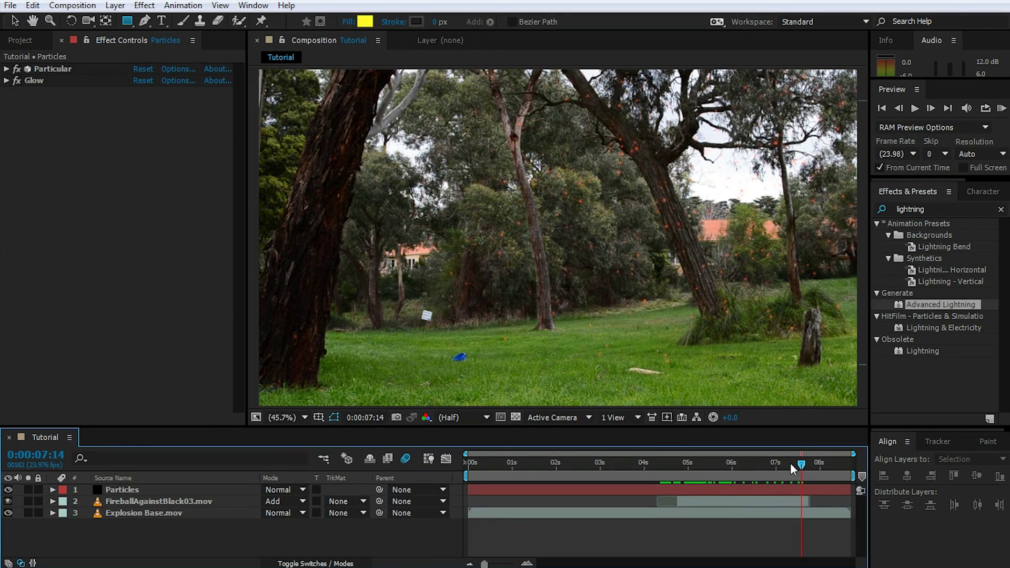
left_click(785, 463)
left_click_drag(761, 464, 681, 469)
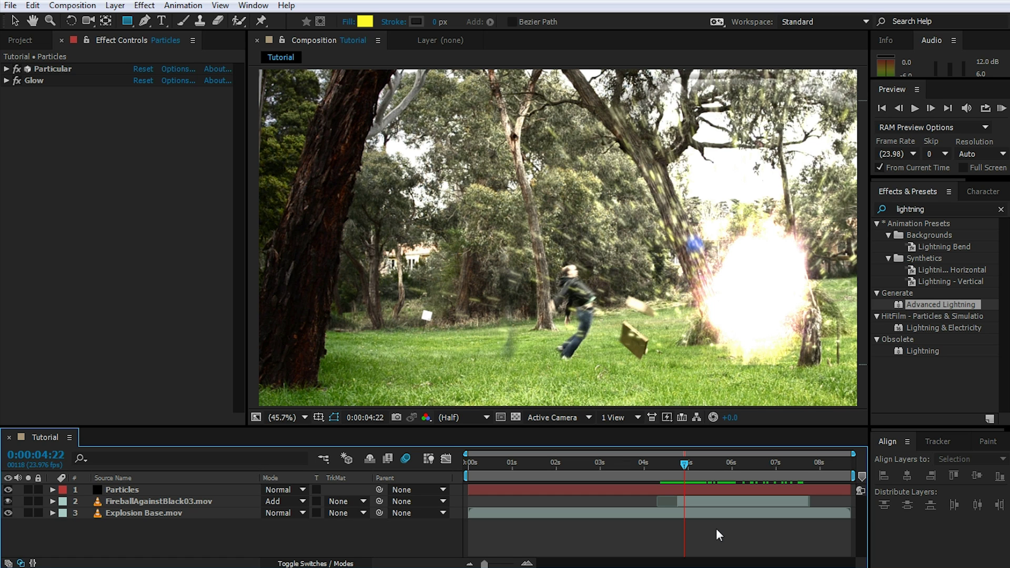
left_click_drag(684, 462, 628, 463)
Preview the composite with particles, then select the Particles layer at 0:00:06:23
key("space")
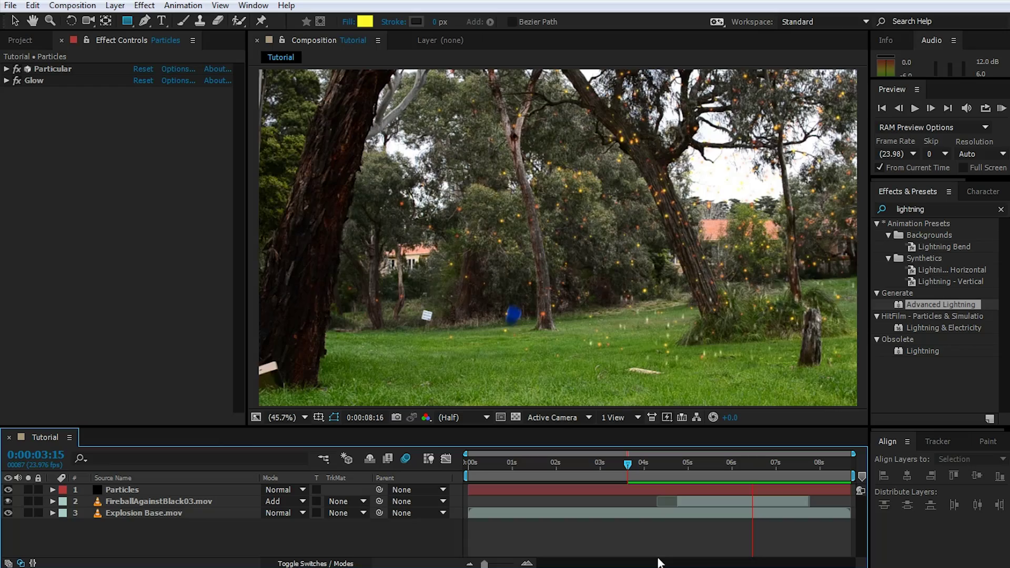
key("space")
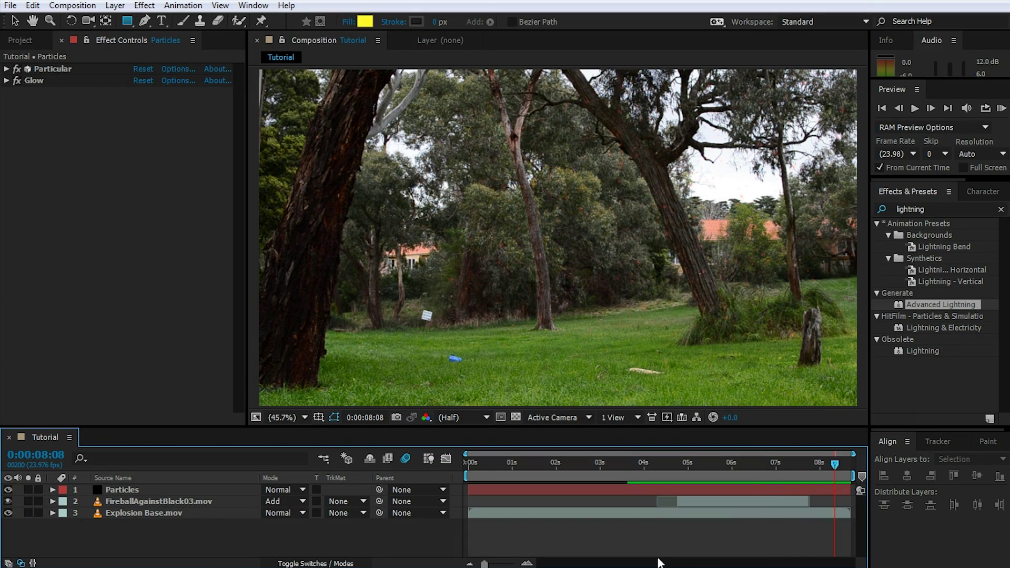
left_click_drag(834, 466, 743, 465)
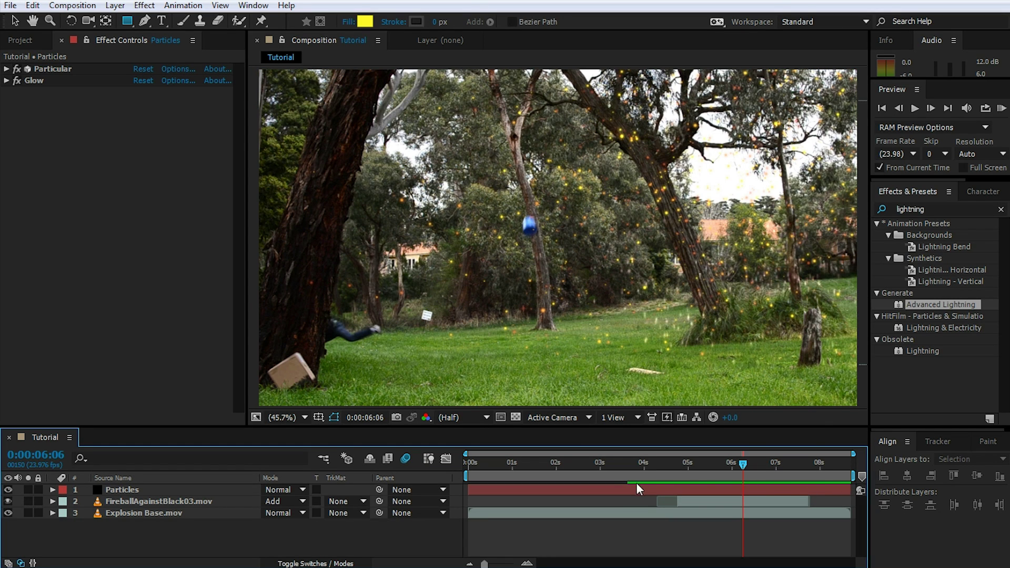
left_click(840, 490)
left_click_drag(743, 462, 775, 468)
Show the Particles layer's keyframes and drag the last Particles/sec keyframe later
left_click(772, 492)
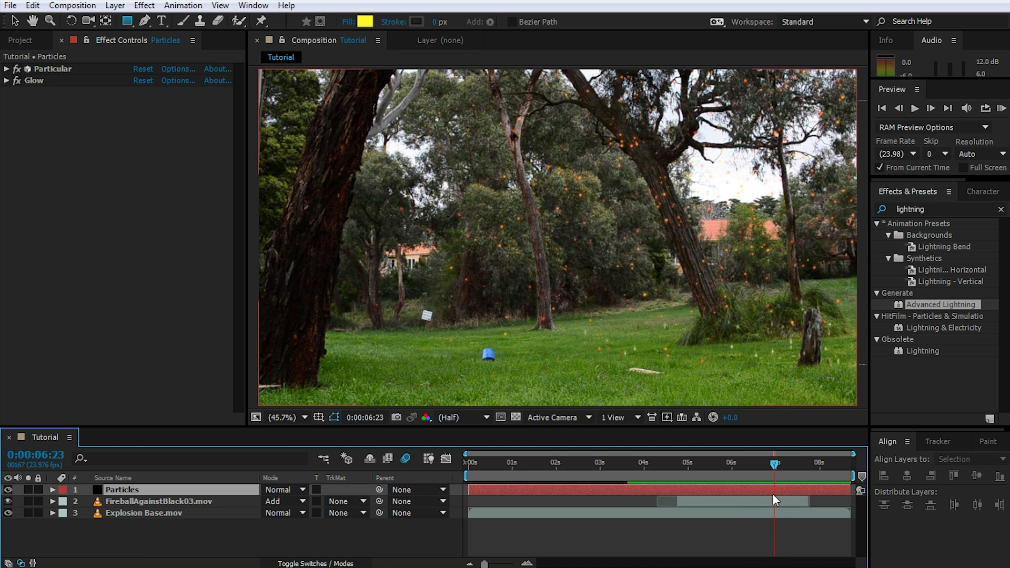
key("u")
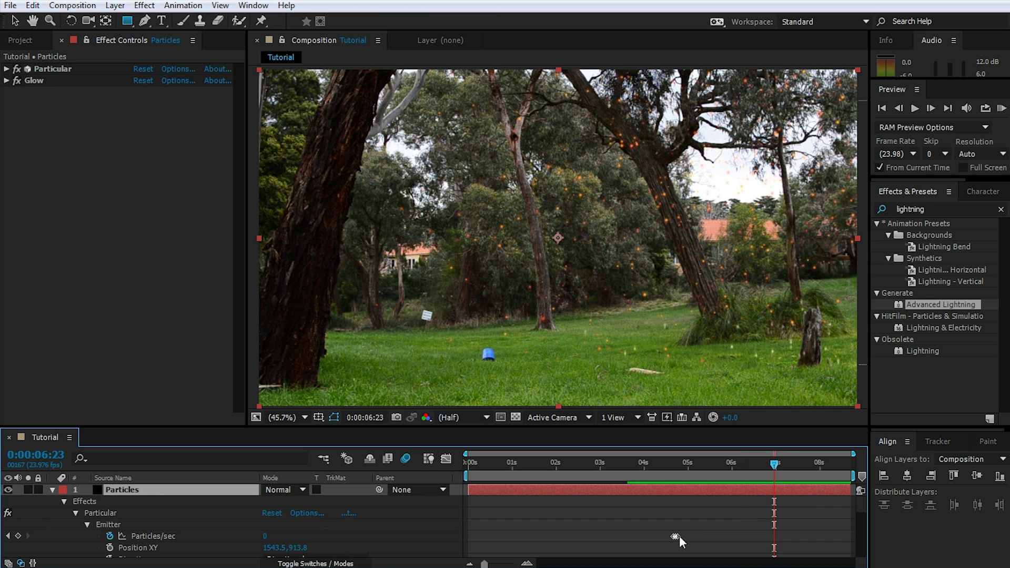
left_click_drag(679, 537, 699, 537)
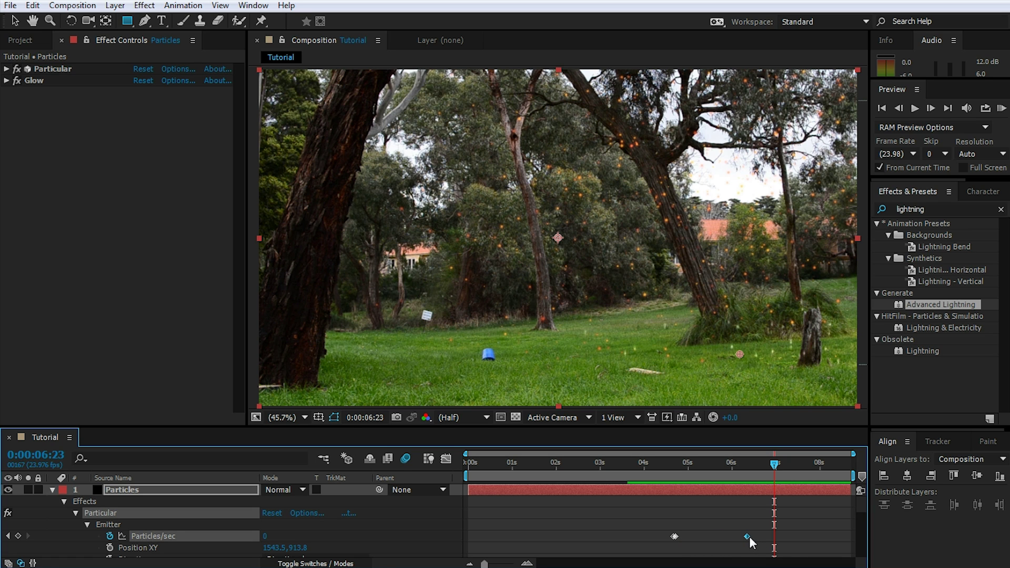
mouse_move(749, 536)
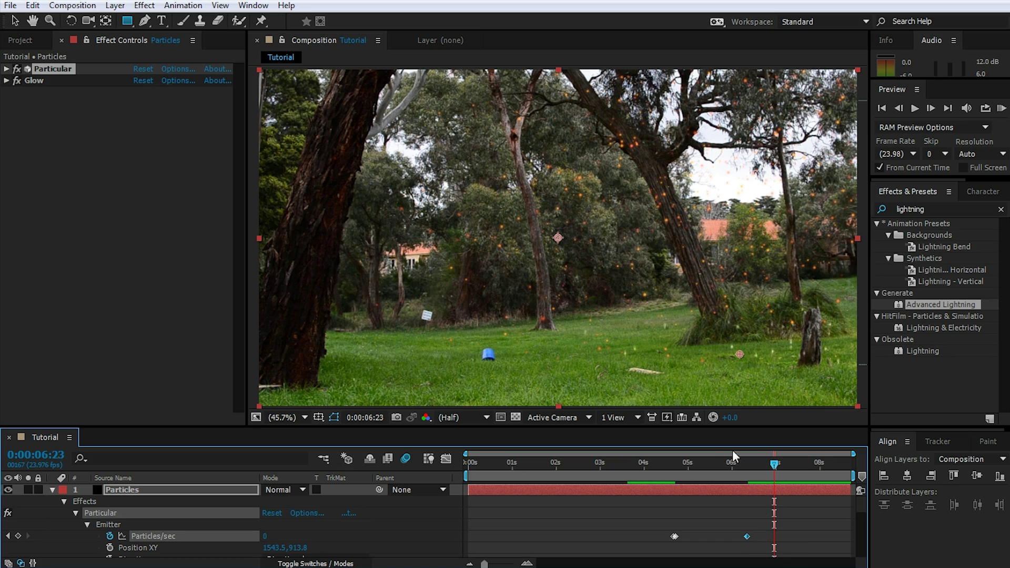
Preview the lengthened particle burst, checking frames 0:00:06:03 to 0:00:06:12
left_click_drag(740, 471, 657, 482)
key("space")
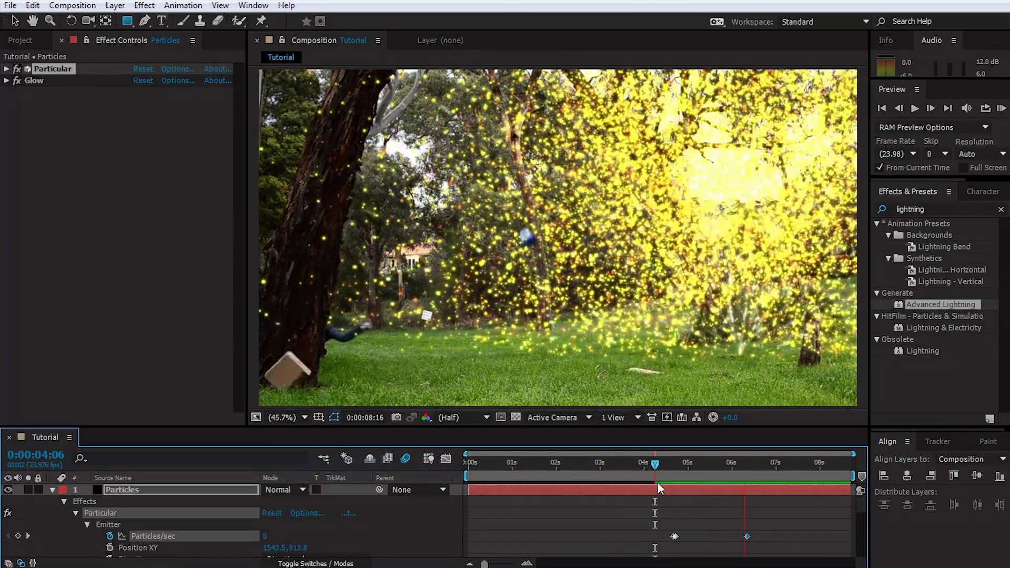
left_click(781, 466)
left_click_drag(782, 467, 750, 482)
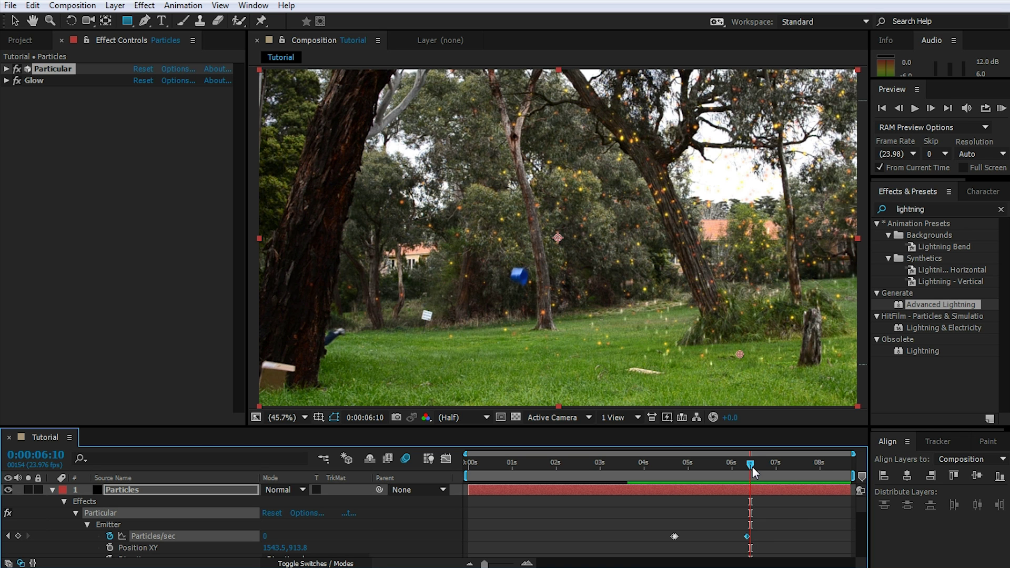
mouse_move(753, 466)
left_mouse_down()
mouse_move(741, 462)
mouse_move(755, 468)
left_mouse_up()
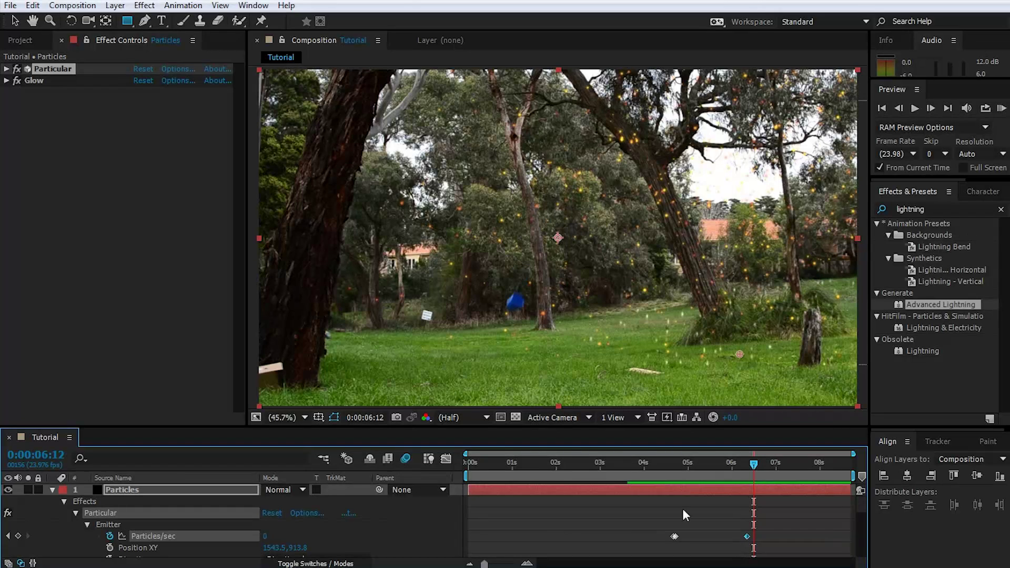
Purge all memory and disk cache via Edit > Purge and confirm
left_click(33, 6)
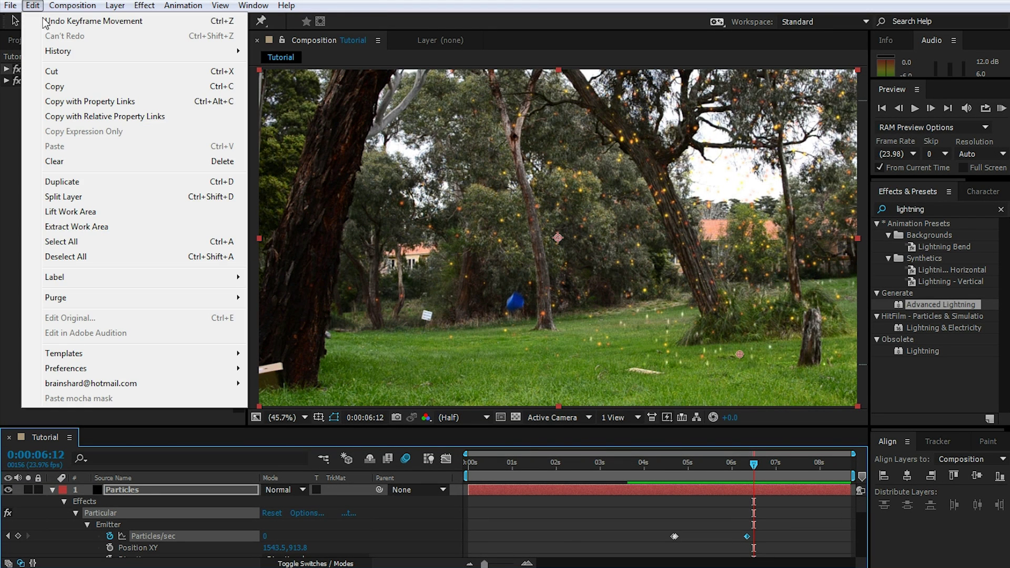
mouse_move(69, 302)
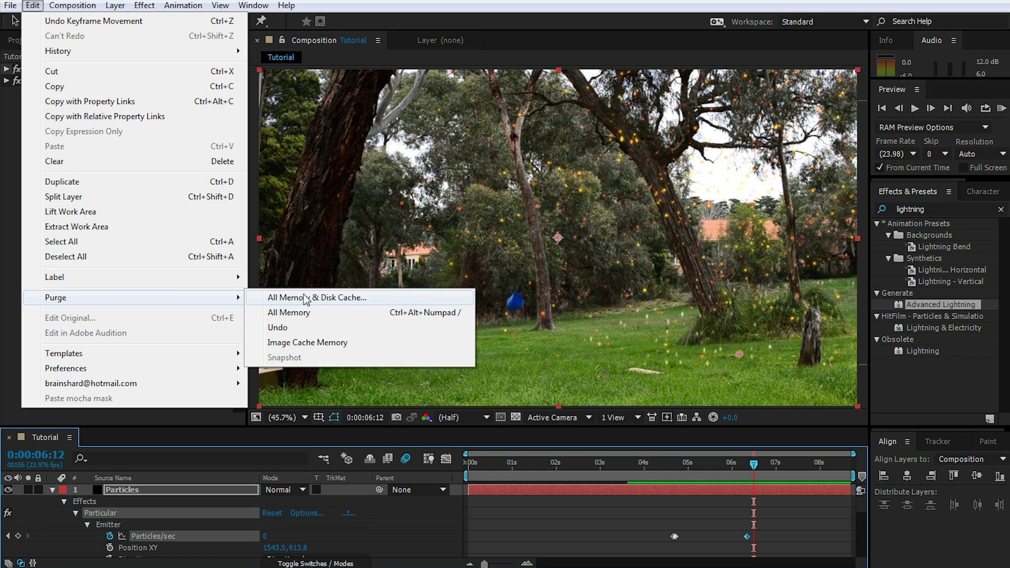
left_click(360, 300)
left_click(567, 298)
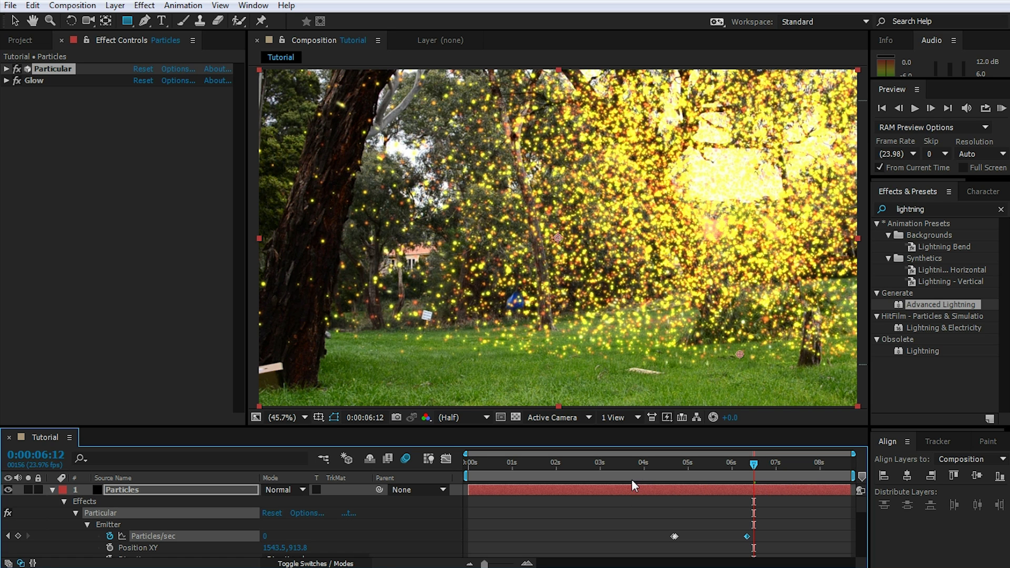
Replay the particle burst starting from 0:00:03:18
left_click_drag(760, 453, 701, 464)
left_click(634, 468)
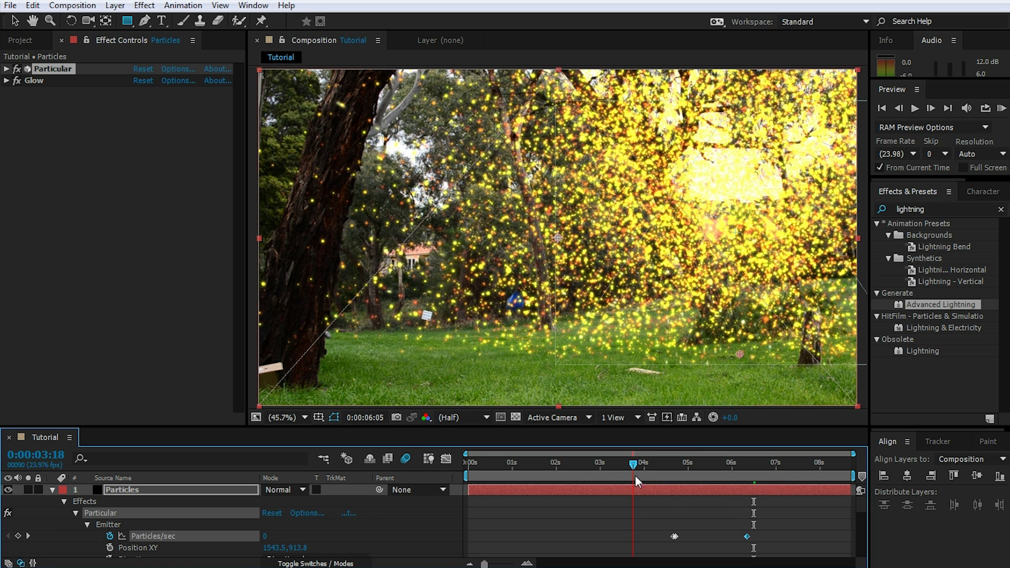
key("space")
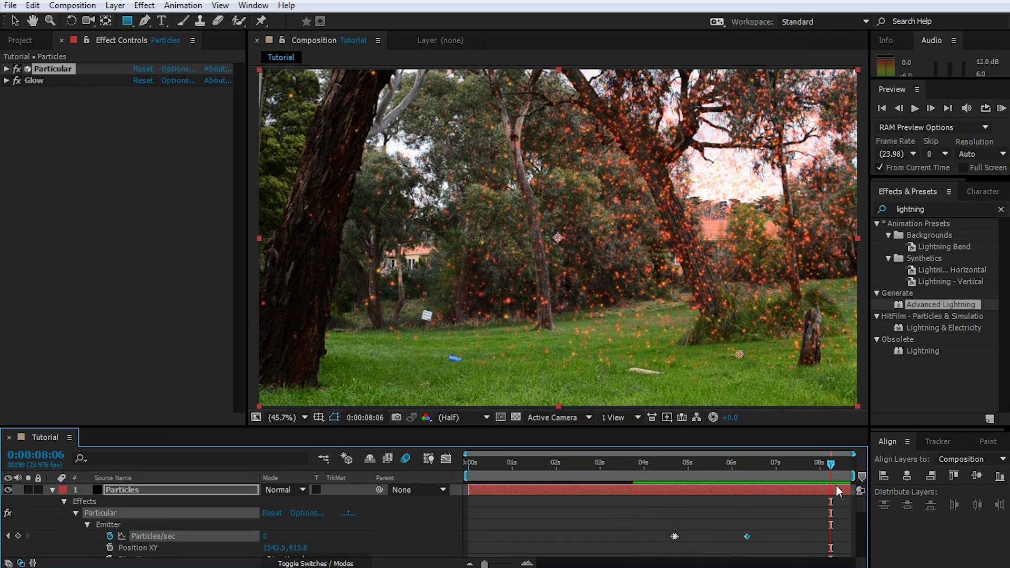
left_click(830, 468)
Delete the Particles layer and pre-compose the fireball and base layers into 'Explosion Comp'
left_click(129, 493)
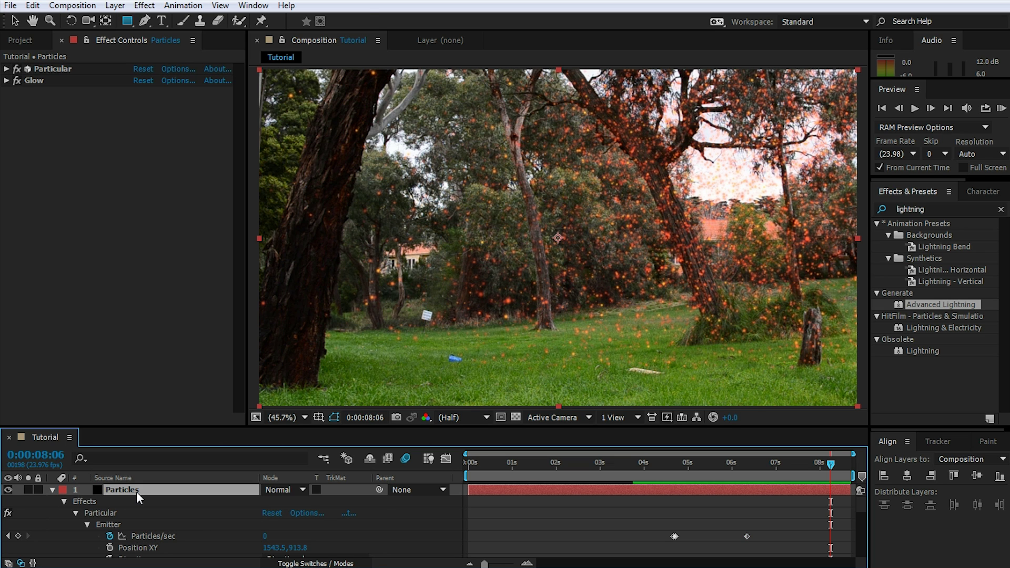
key("Delete")
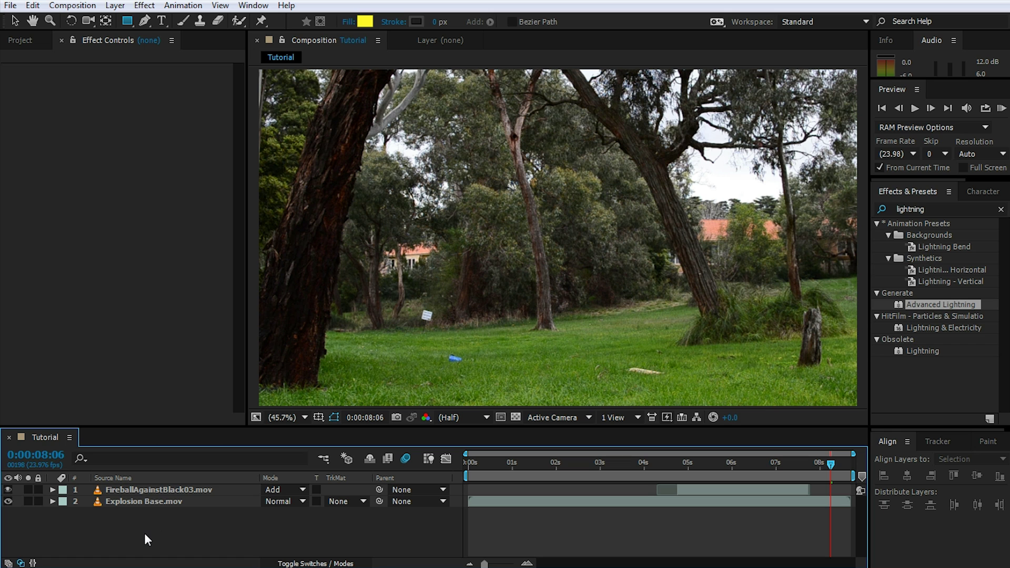
key("ctrl+a")
key("ctrl+shift+c")
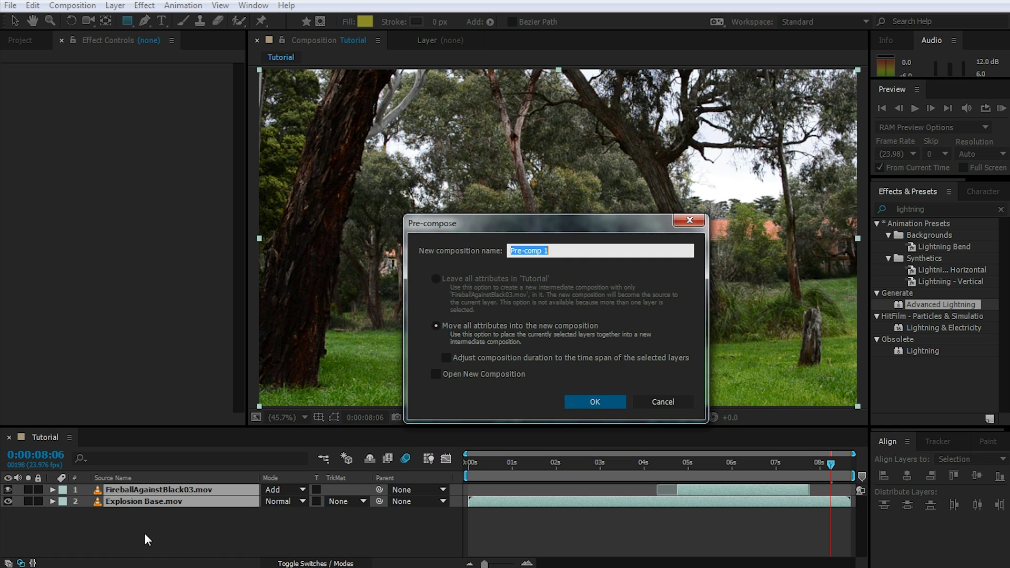
type("Explosion Comp")
left_click(593, 402)
left_click_drag(831, 467, 678, 474)
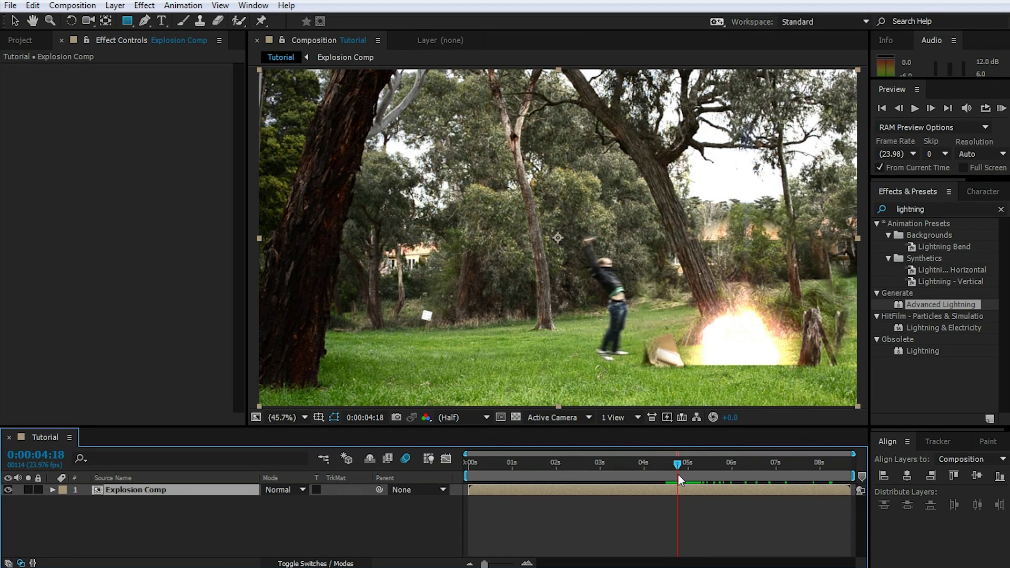
left_click(932, 208)
Apply Slider Control to Explosion Comp and raise its Slider to 42
type("slider")
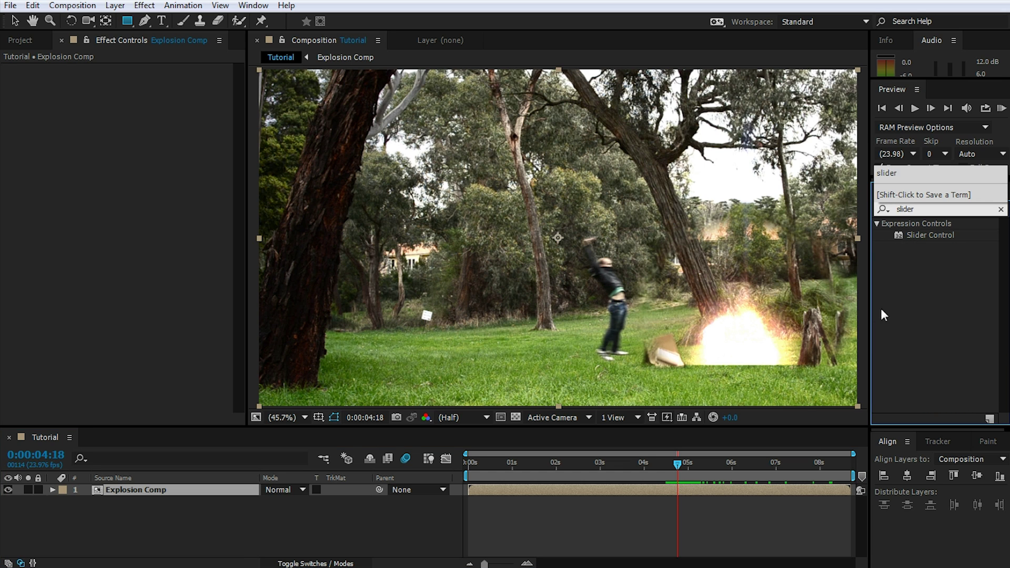
double_click(930, 235)
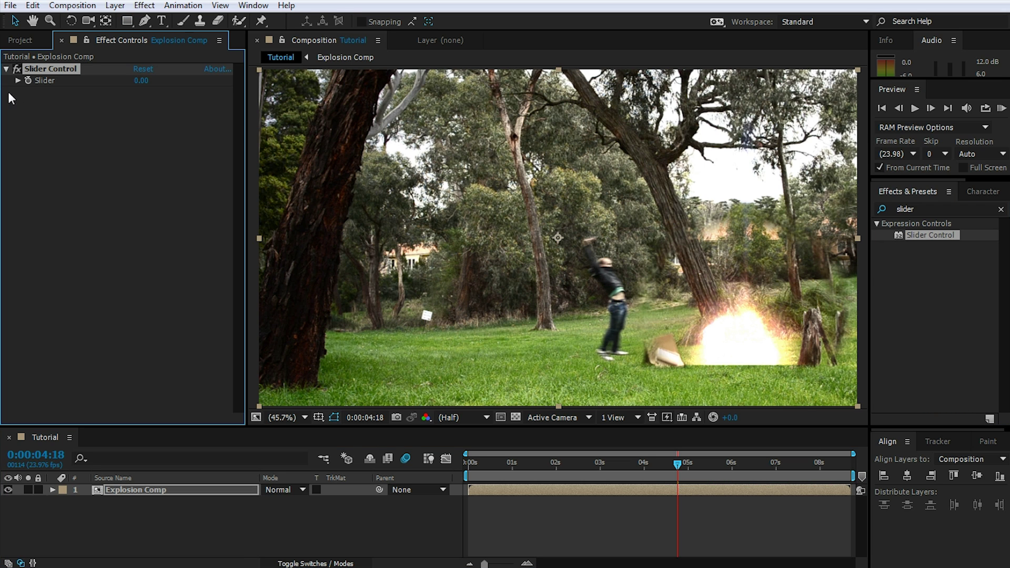
left_click_drag(138, 87, 169, 85)
At 0:00:06:09, set the Slider value to 0
left_click_drag(680, 468, 749, 466)
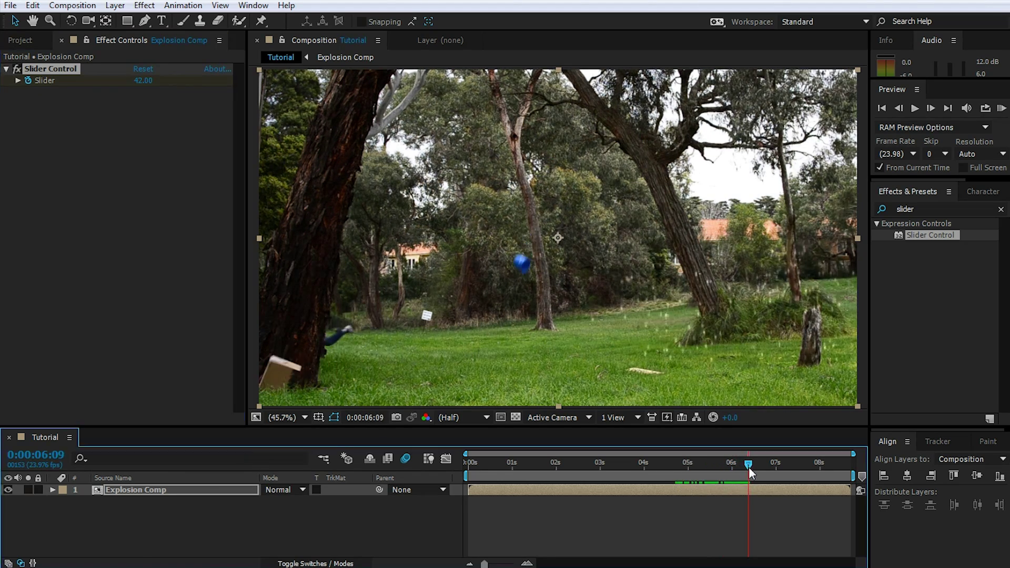
left_click(150, 85)
type("0")
key("Return")
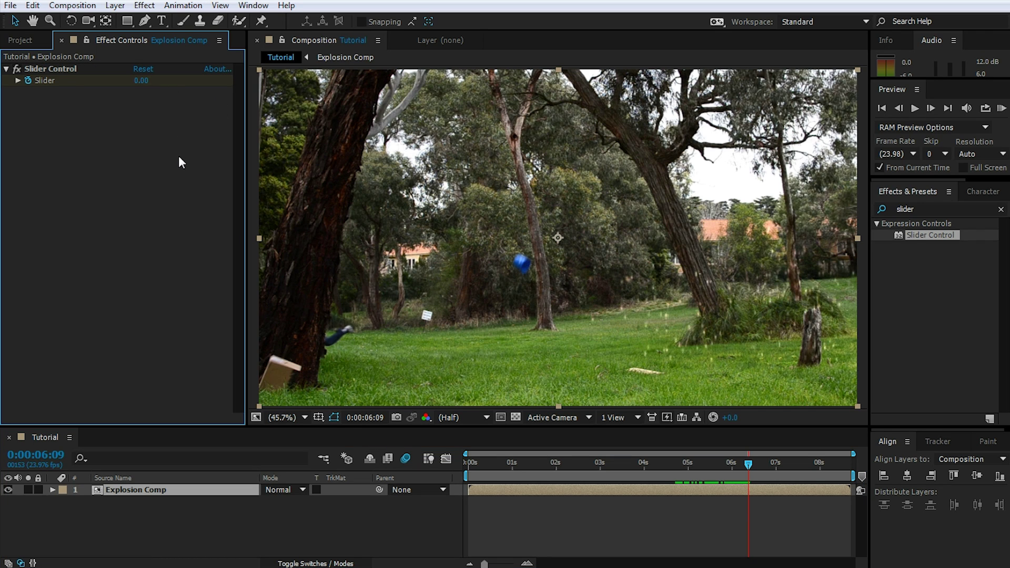
key("u")
At 0:00:04:18, reveal Explosion Comp's Position and add an expression to it
left_click_drag(752, 463, 684, 472)
key("shift+p")
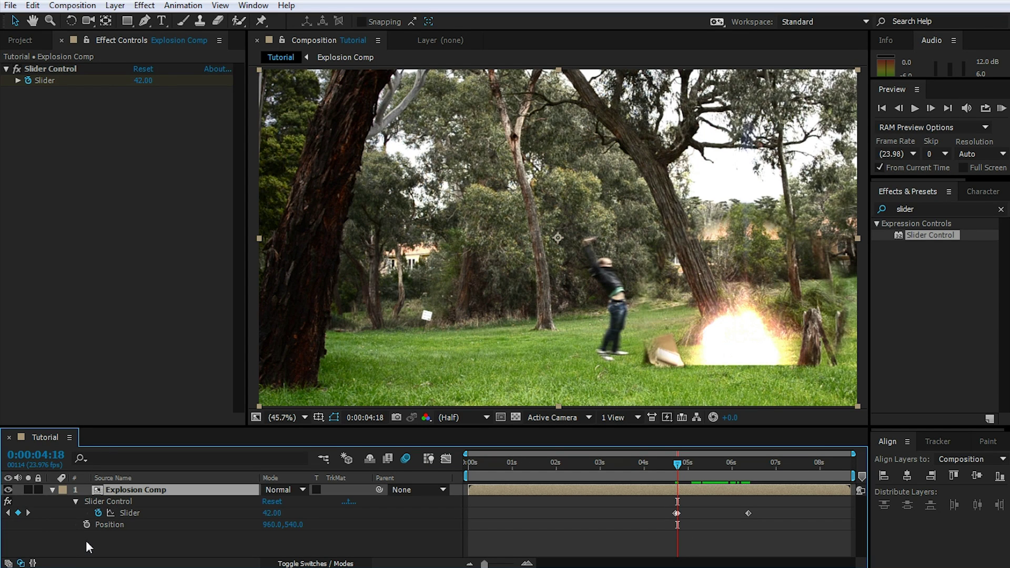
left_click(86, 524, "alt")
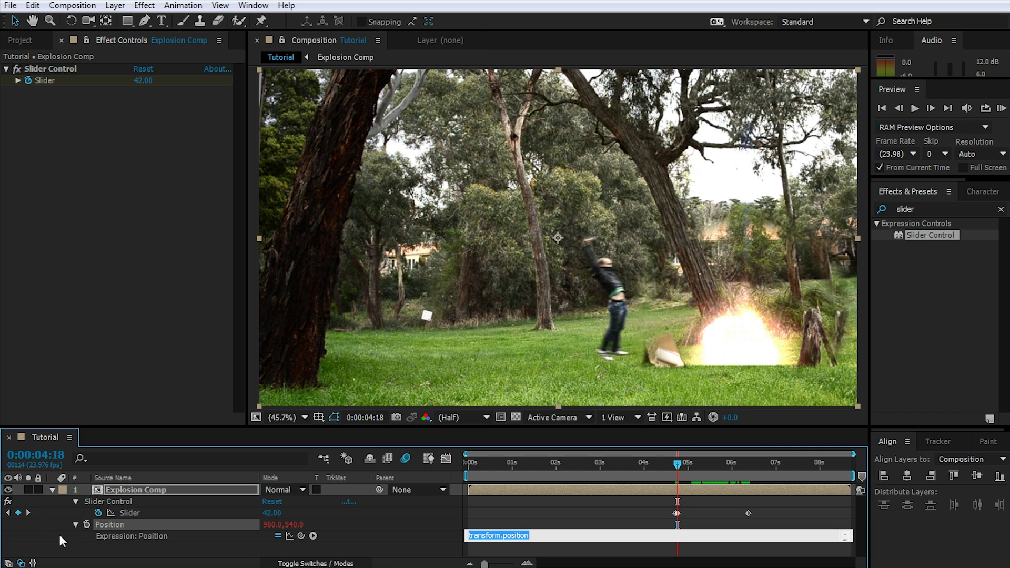
Write the Position expression Wiggle(10, effect("Slider Control")("Slider")) using the pick-whip, and commit it
type("Wiggle(10,")
left_click_drag(301, 536, 48, 80)
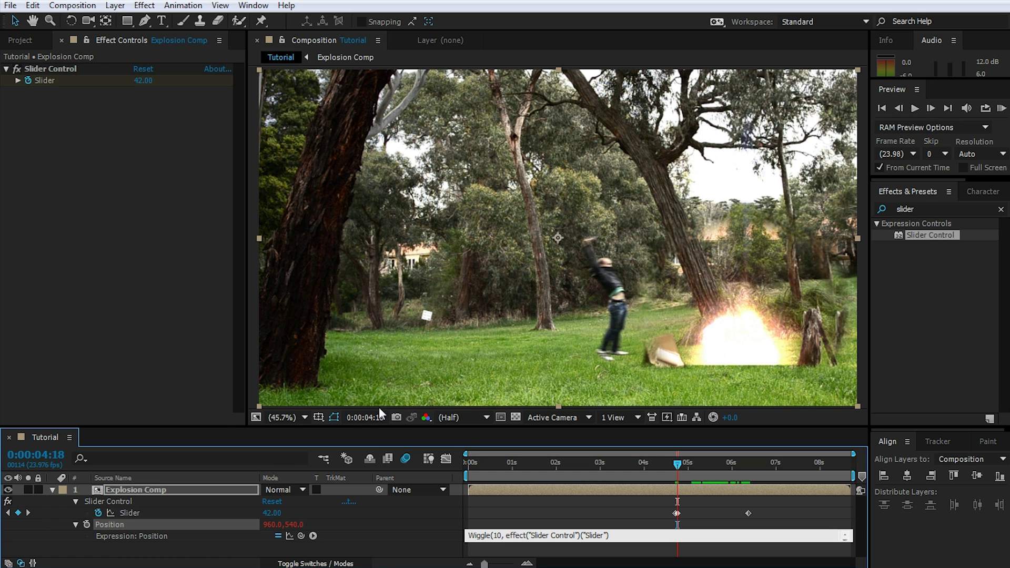
type(")")
left_click(629, 500)
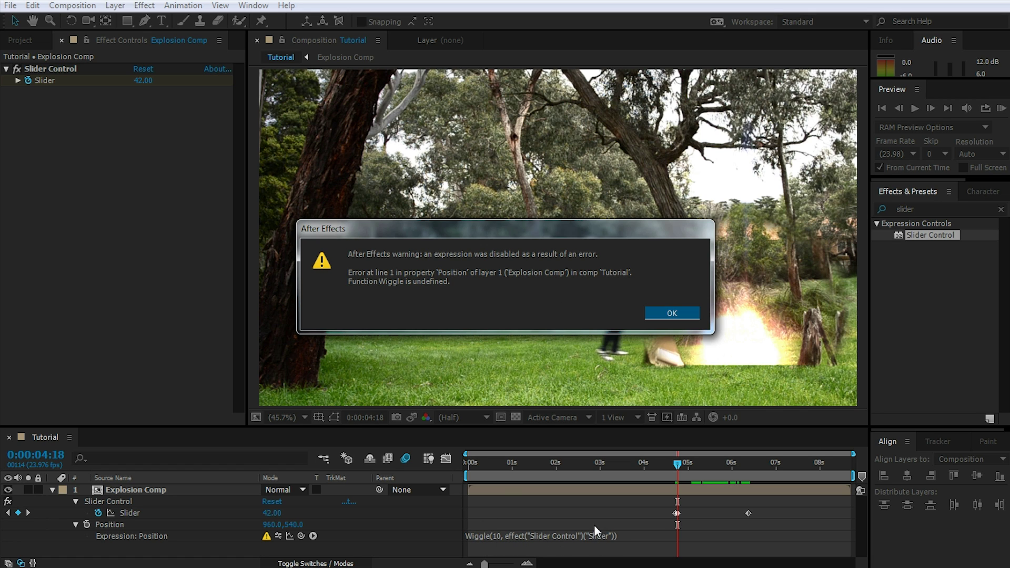
Close the 'Wiggle is undefined' expression error warning with OK
left_click(672, 314)
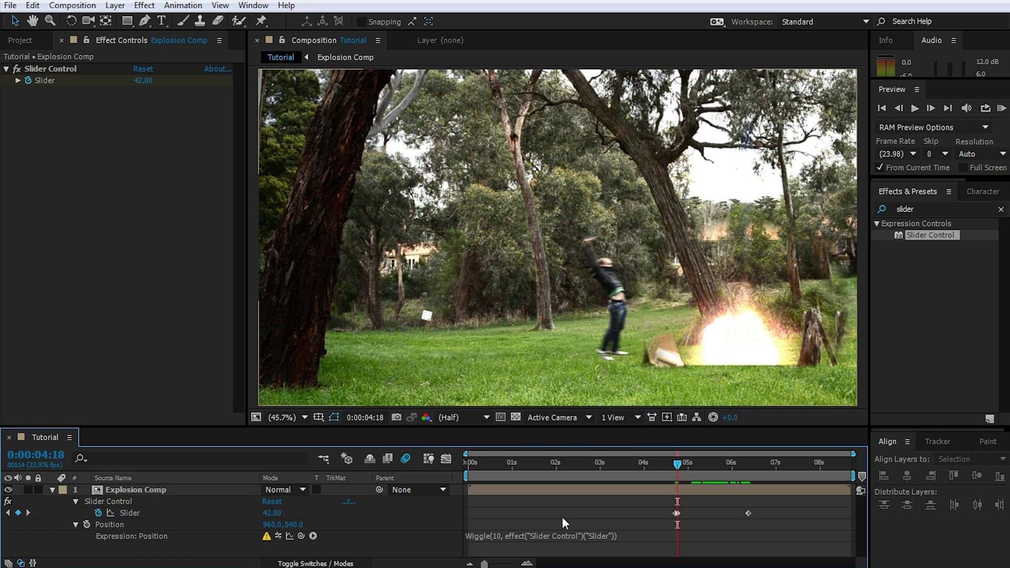
Change 'Wiggle' to lowercase 'wiggle' in the Position expression and scrub to check the shake
left_click(484, 539)
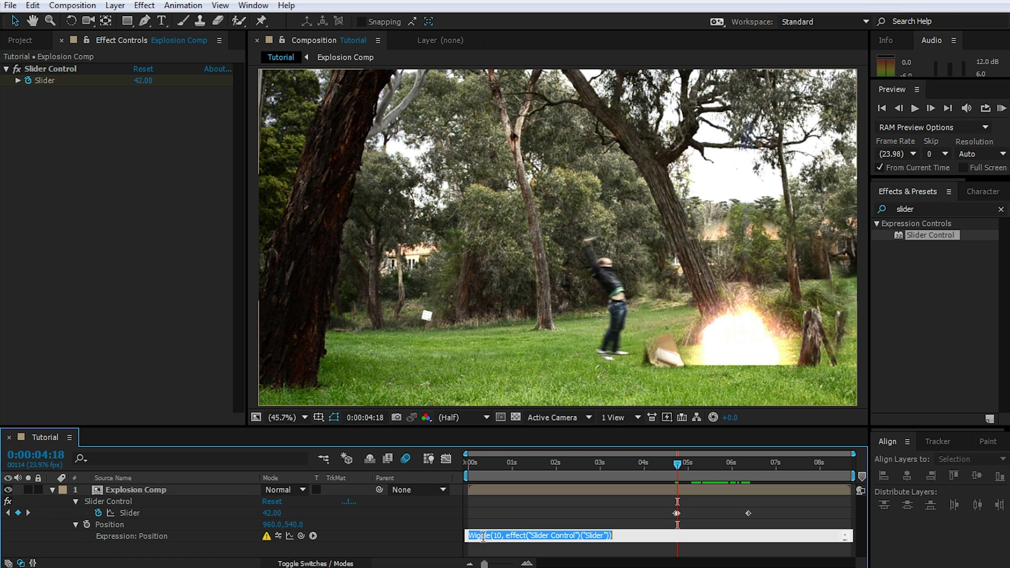
left_click(475, 536)
left_click_drag(474, 535, 469, 535)
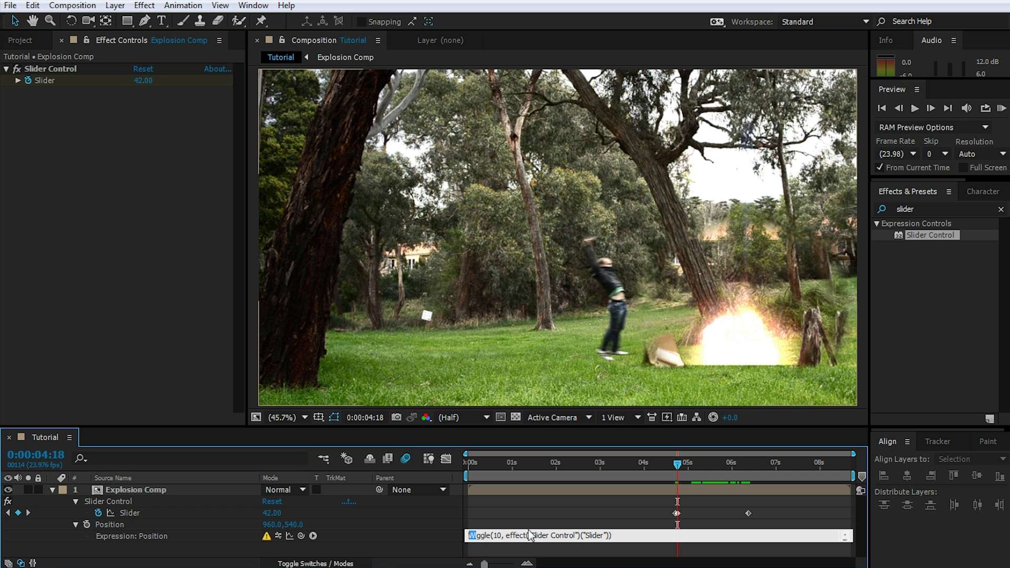
type("w")
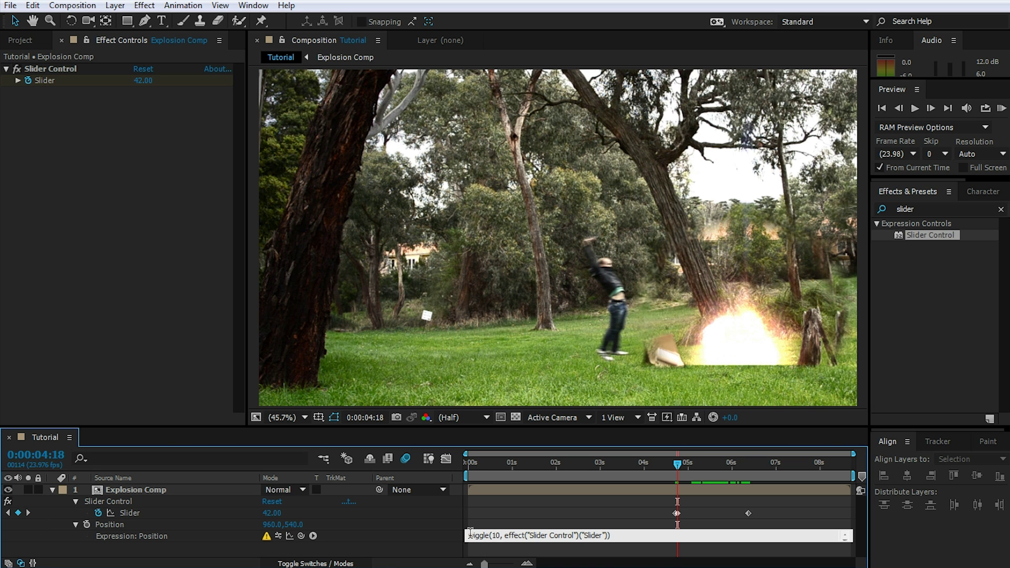
left_click(558, 510)
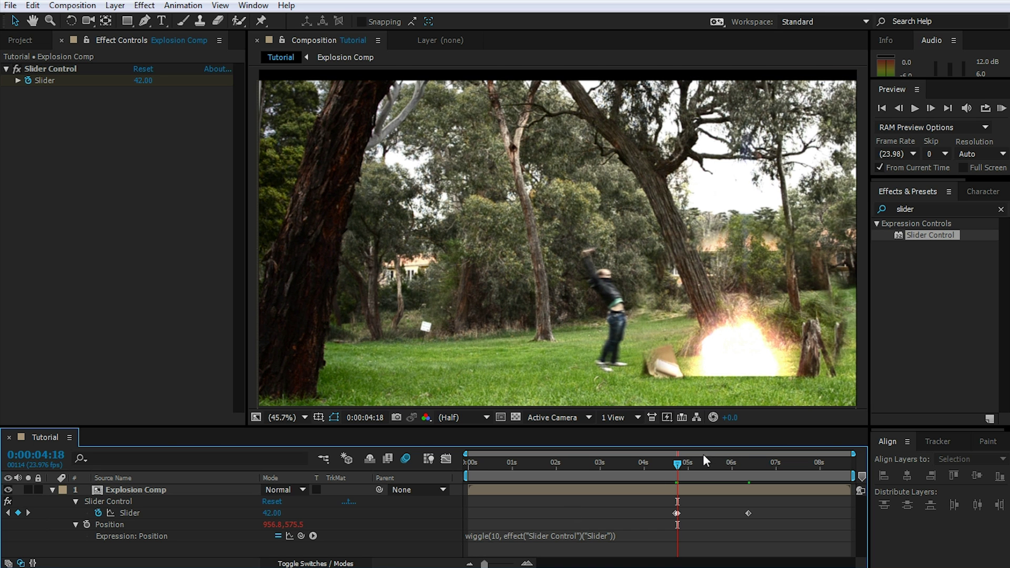
left_click_drag(675, 462, 758, 527)
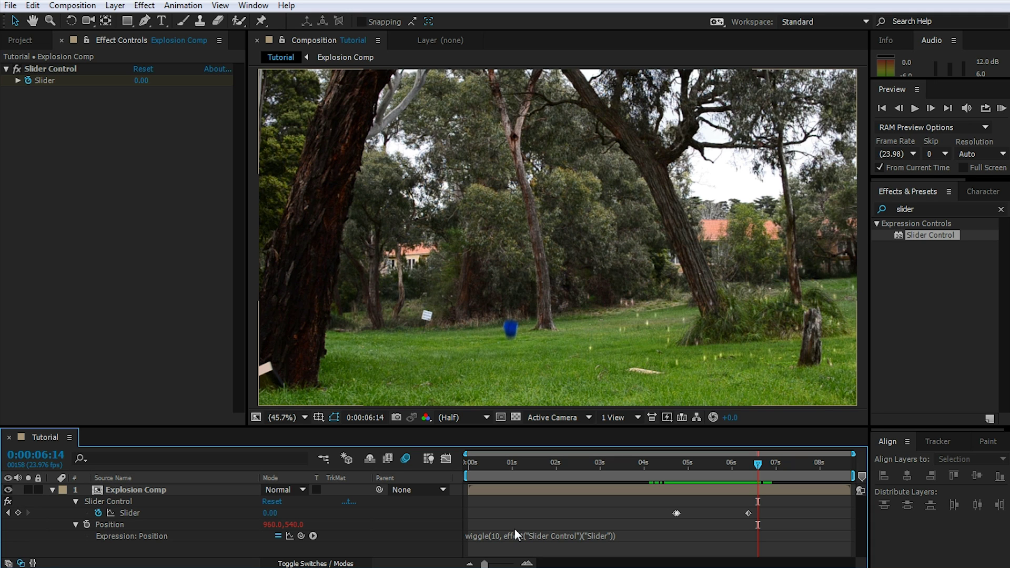
Queue Tutorial for render with the QuickTime H.264 RGB 100% preset and open its Output Module settings
key("ctrl+m")
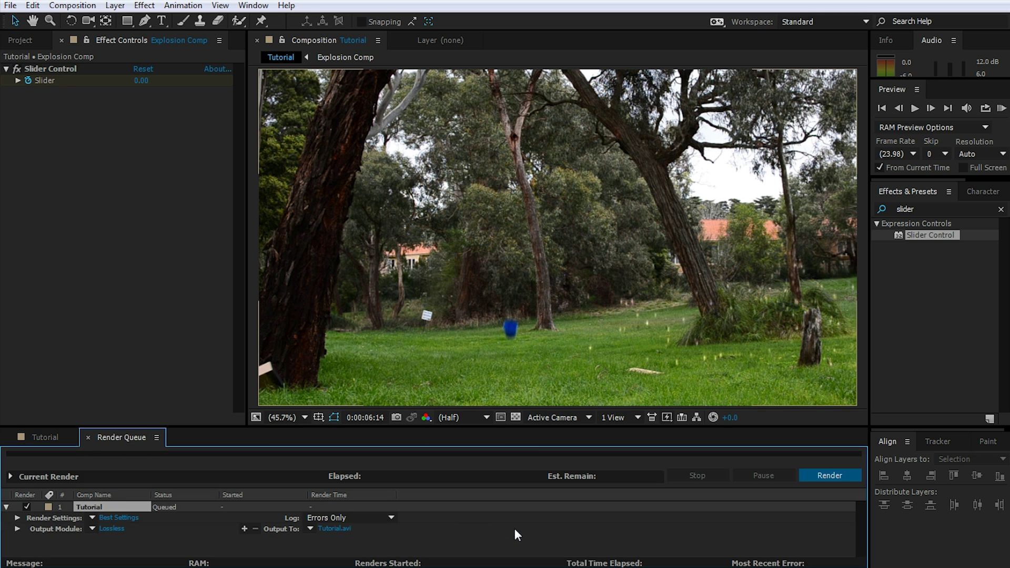
left_click(95, 530)
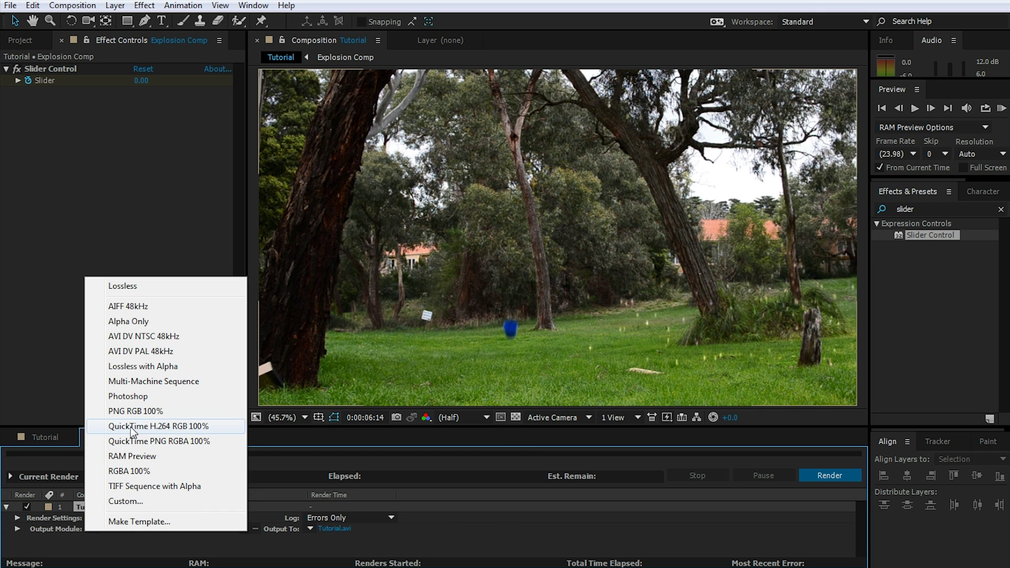
left_click(130, 427)
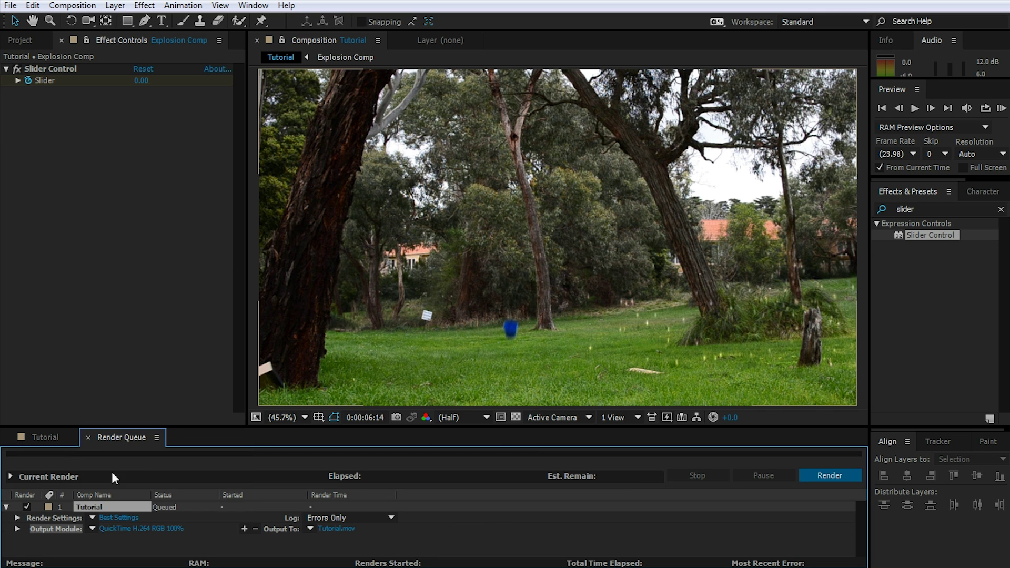
left_click(149, 528)
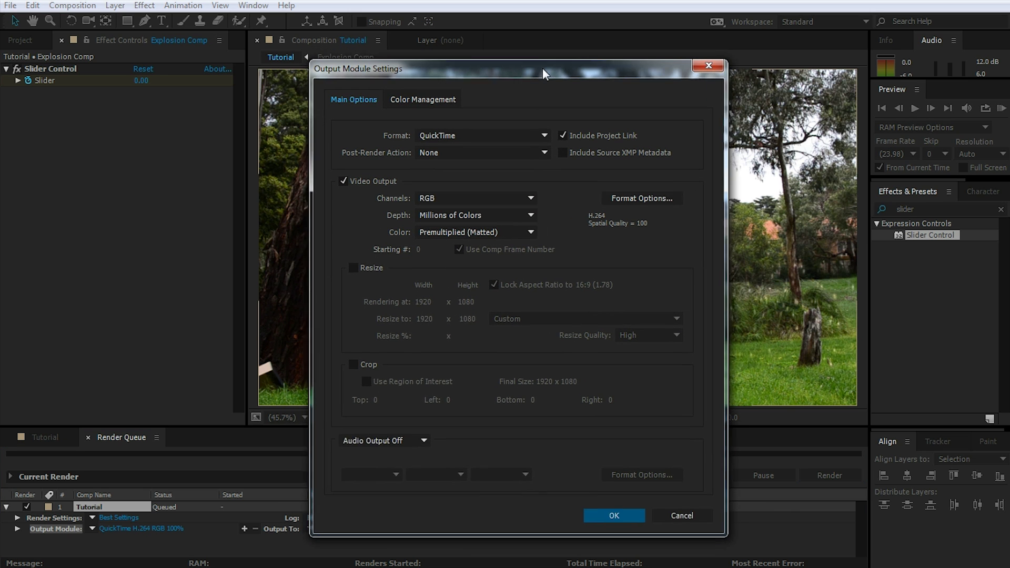
left_click_drag(541, 68, 551, 67)
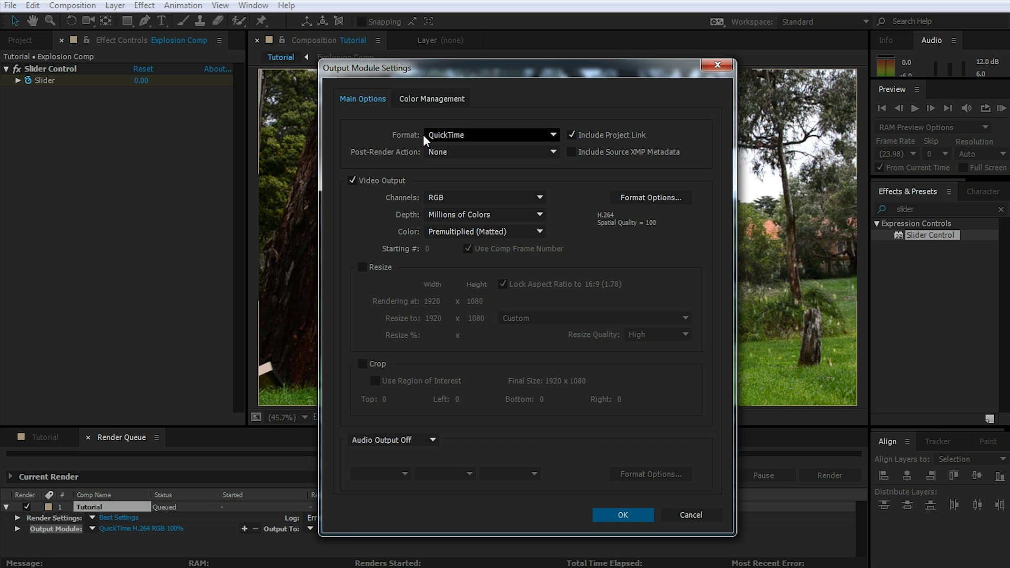
left_click(468, 131)
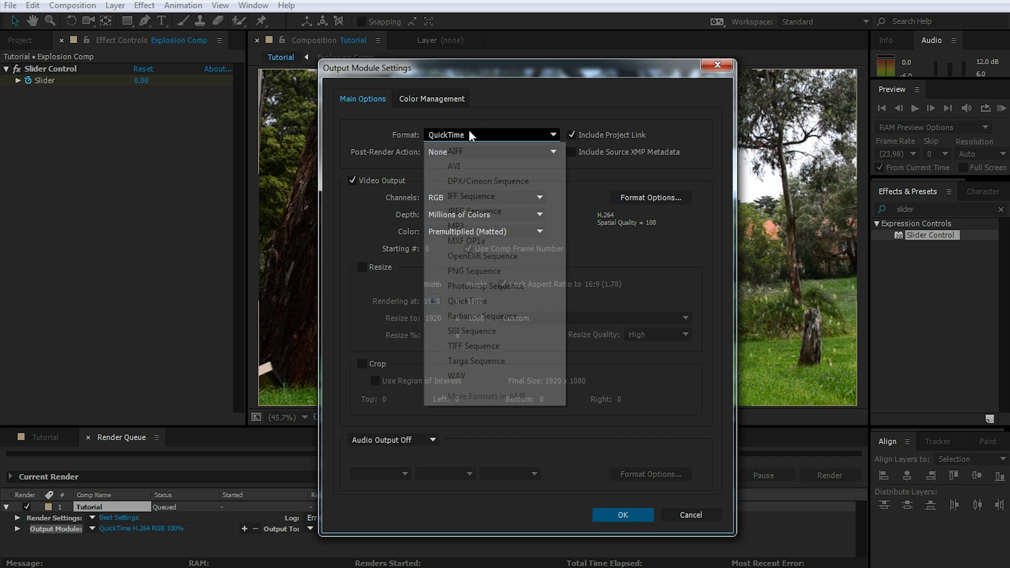
Switch the output format to AVI, checking its video codec list but leaving the codec at None
left_click(463, 166)
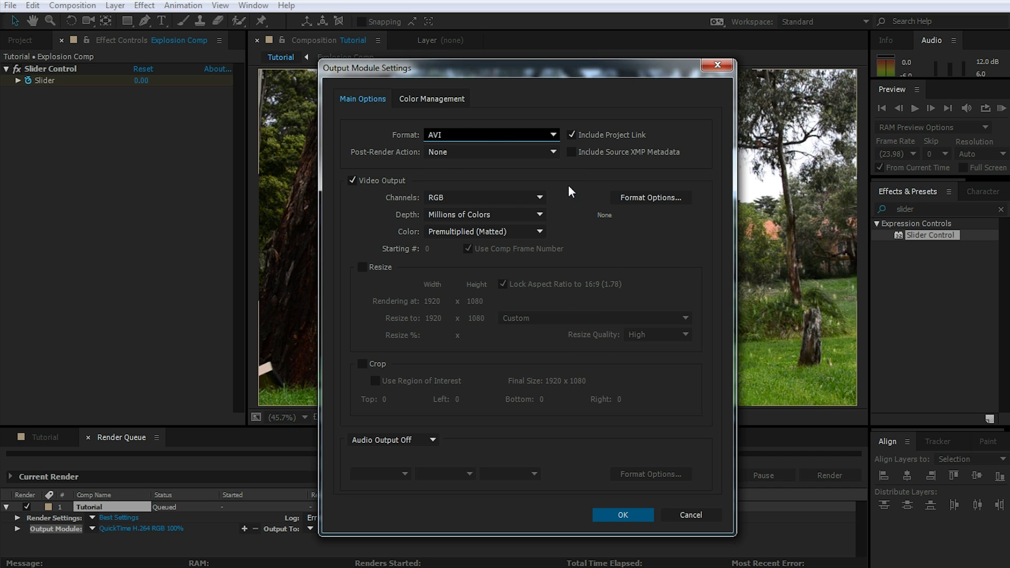
left_click(639, 195)
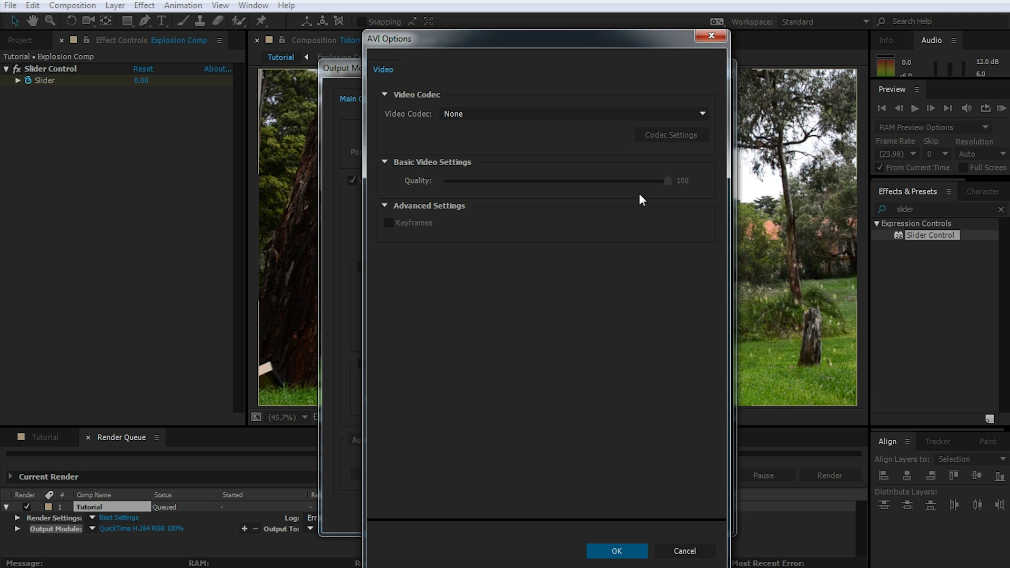
left_click(699, 114)
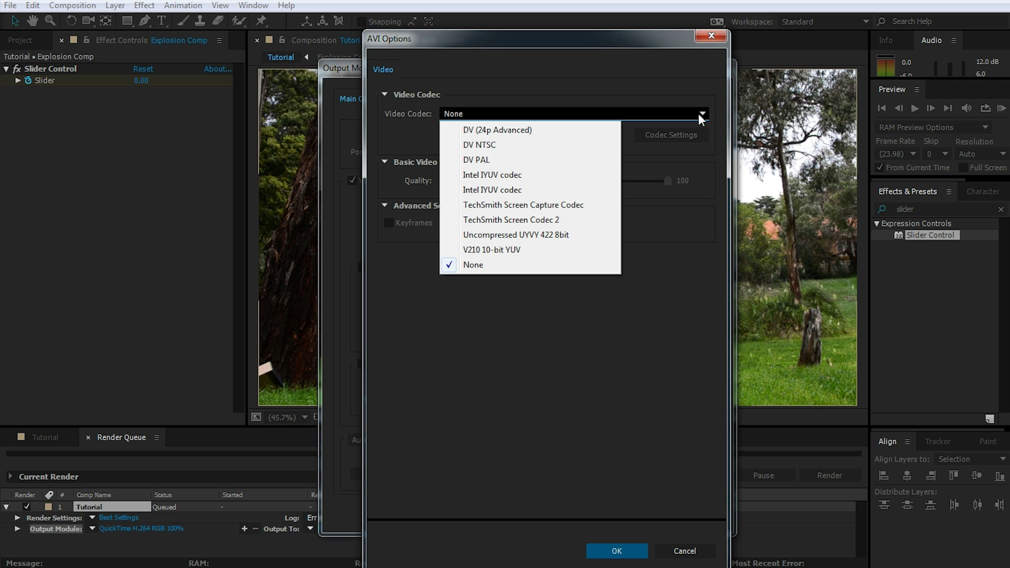
left_click(698, 113)
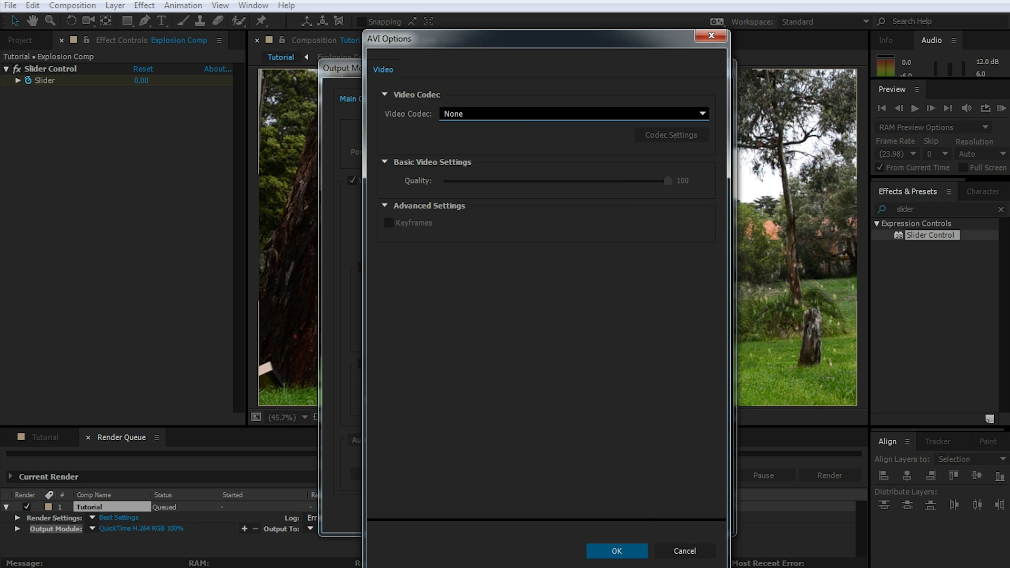
left_click(683, 550)
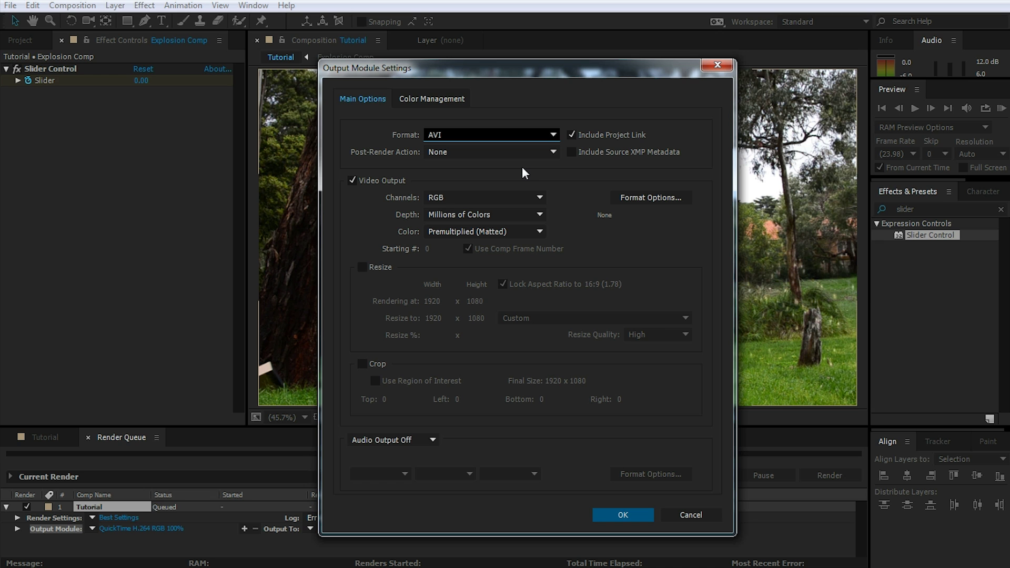
left_click(541, 138)
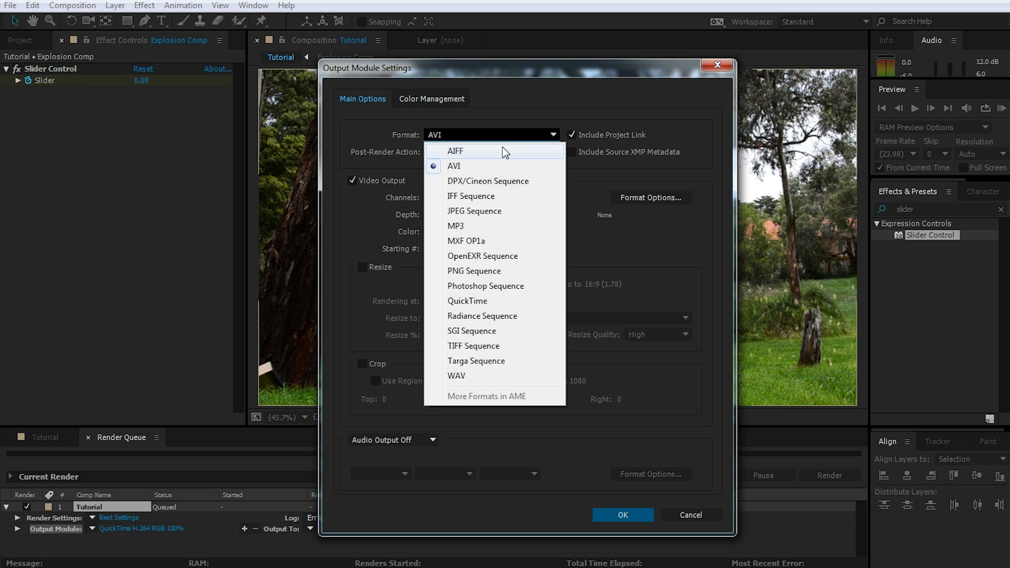
Set the output format back to QuickTime with H.264 as the video codec
left_click(458, 302)
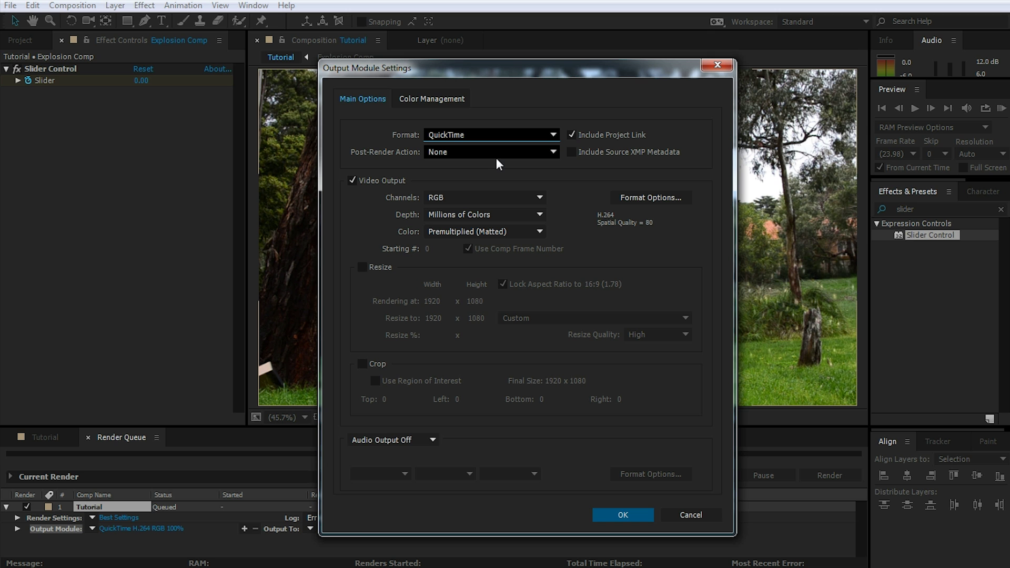
left_click(653, 197)
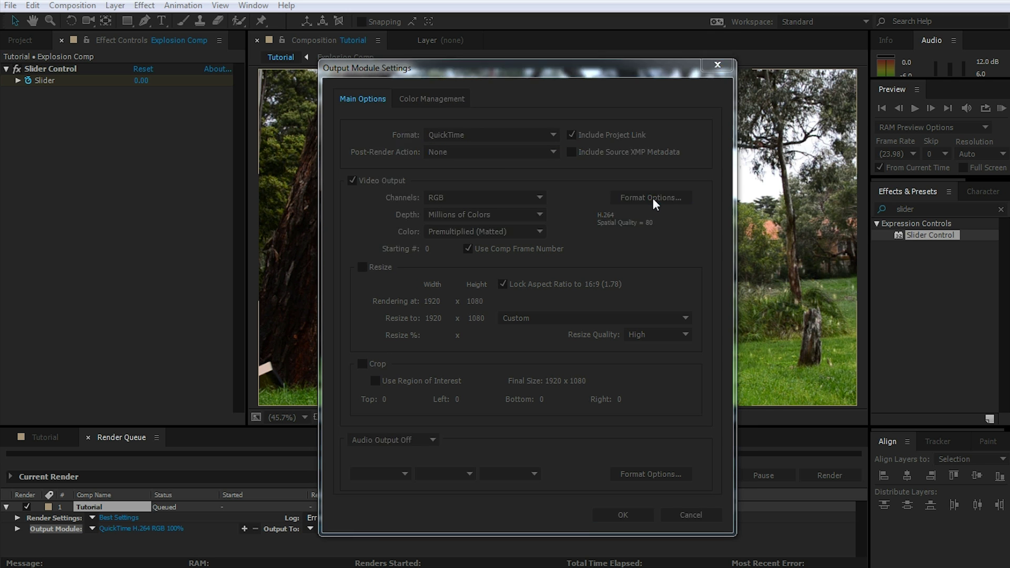
left_click(699, 114)
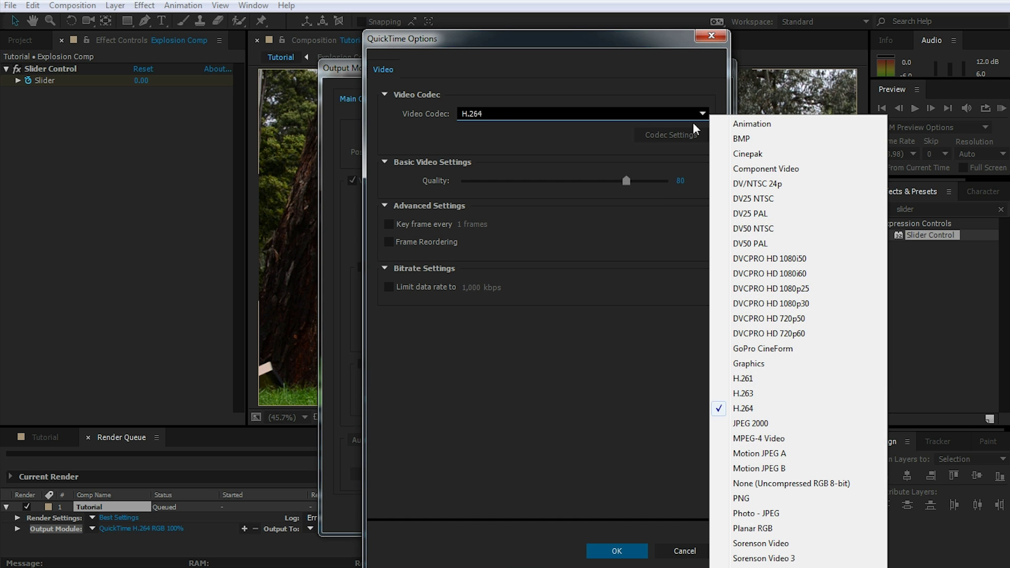
left_click(747, 408)
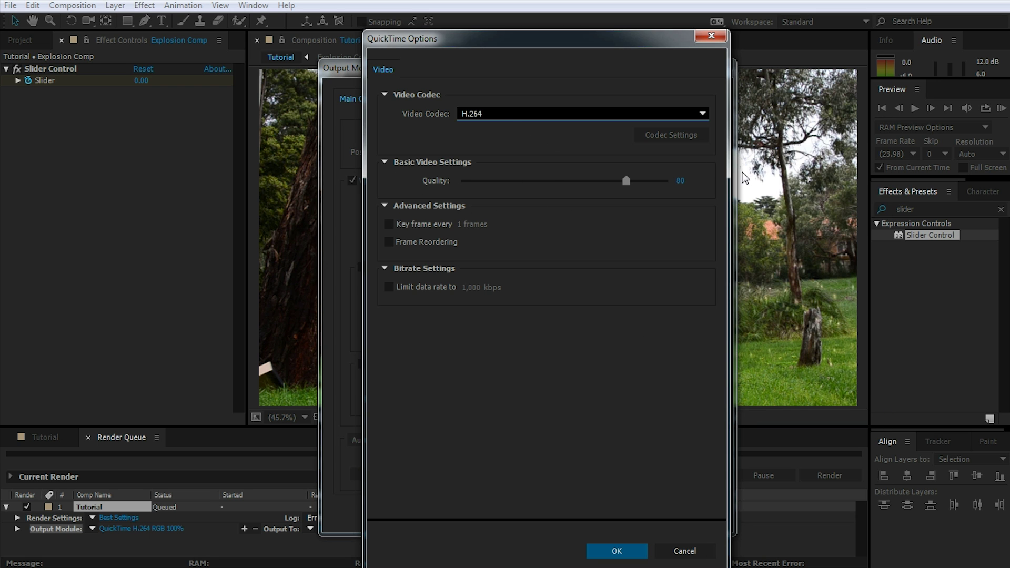
Set the H.264 spatial quality to about 77 and confirm the QuickTime options
left_click_drag(624, 181, 593, 185)
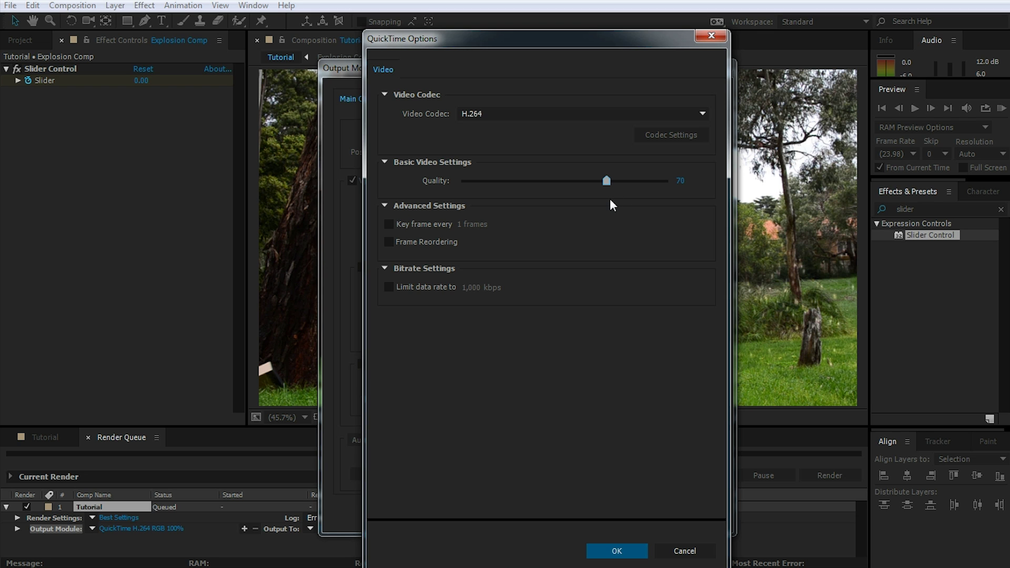
left_click_drag(608, 180, 473, 182)
left_click_drag(460, 181, 597, 182)
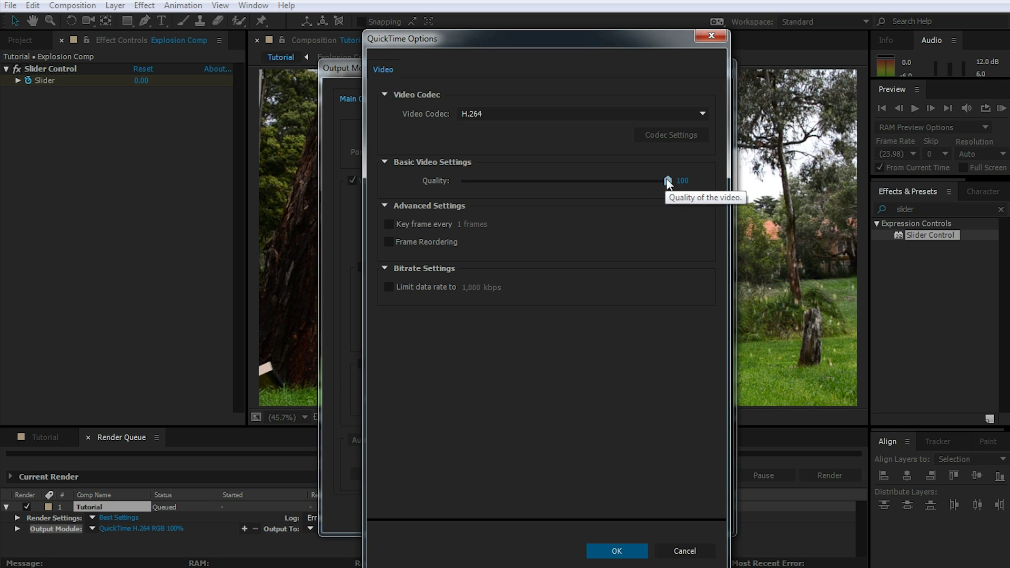
left_click_drag(664, 180, 605, 190)
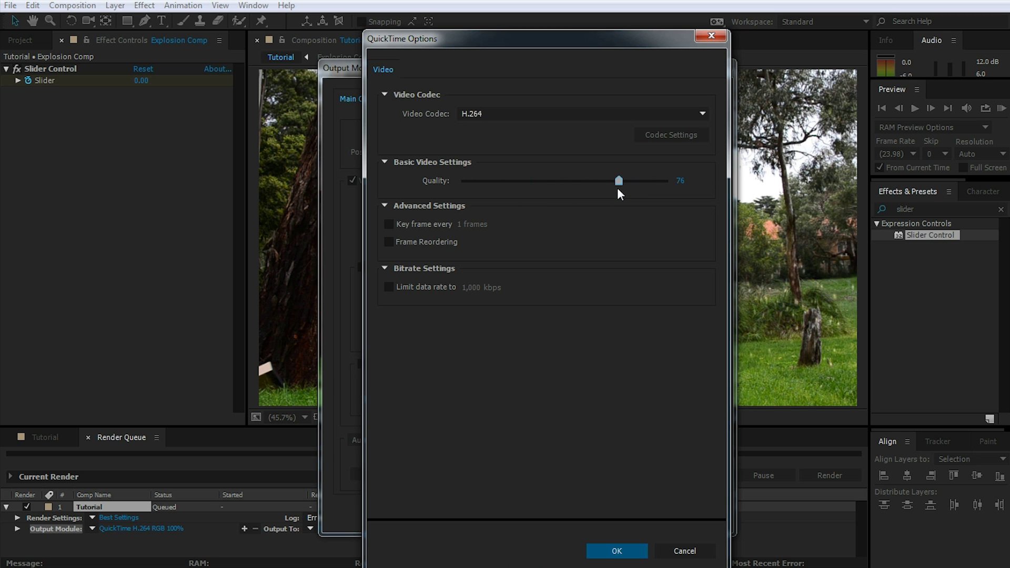
left_click(629, 548)
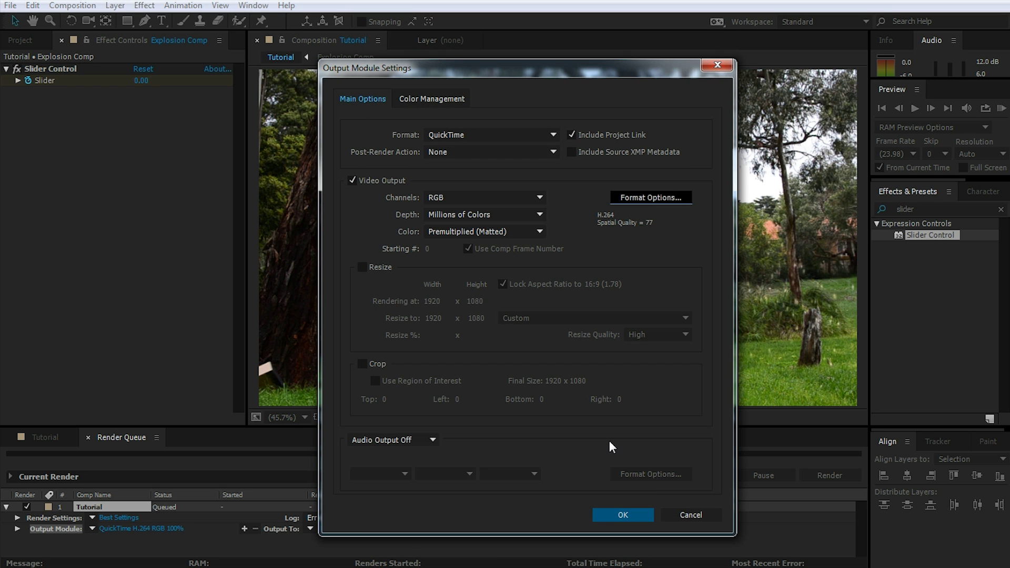